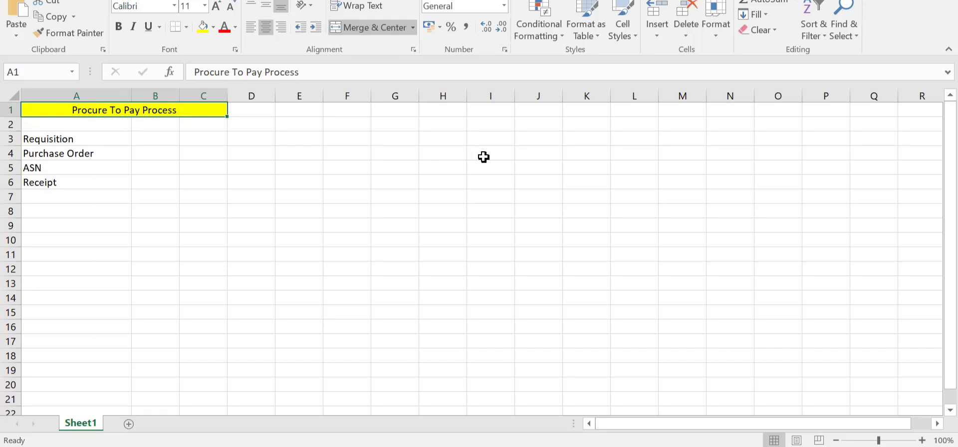
Switch to the Oracle Fusion procurement home page in the browser and open Purchase Requisitions (New)
left_click(483, 157)
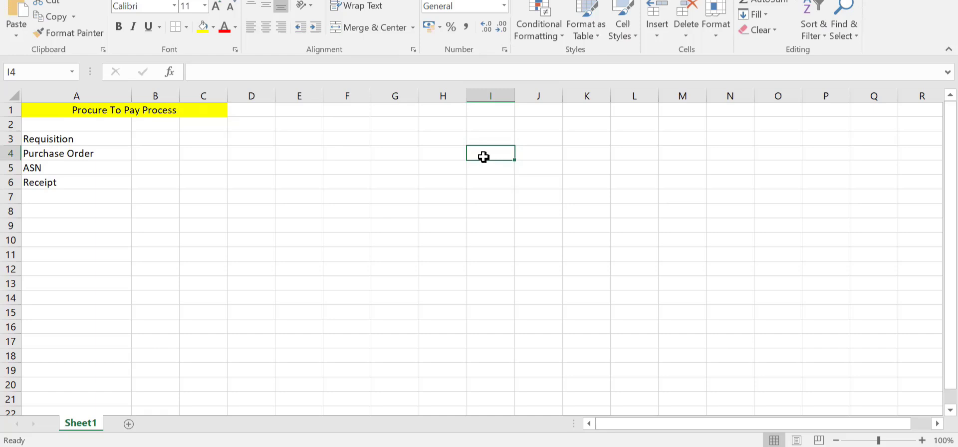
key("alt+Tab")
key("alt+Tab")
key("alt+Tab")
key("alt+Tab")
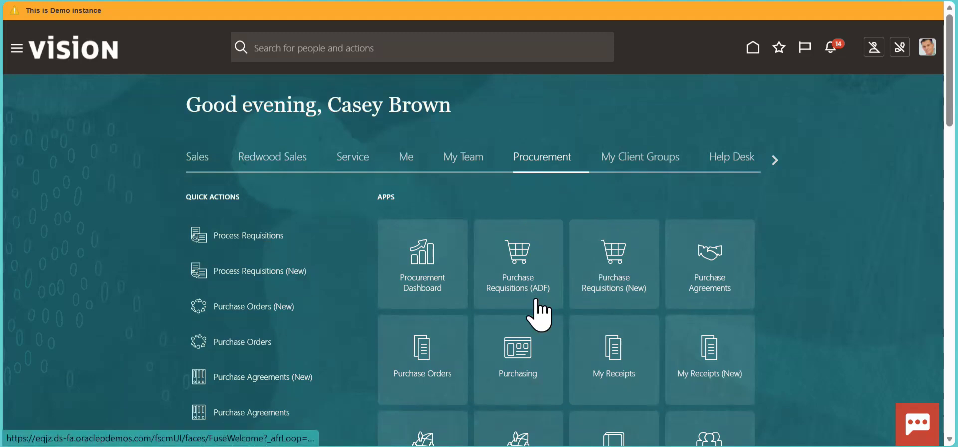
left_click(618, 280)
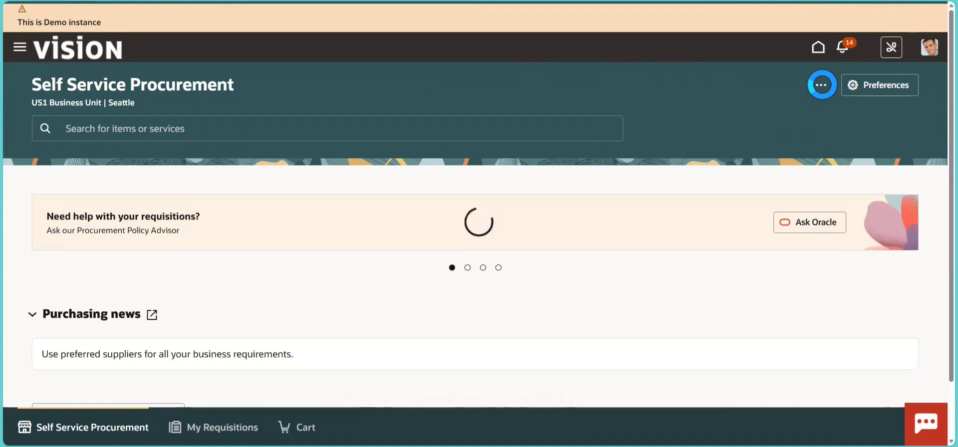
Start entering a new requisition line and select the existing item CM42059 for it
left_click(821, 86)
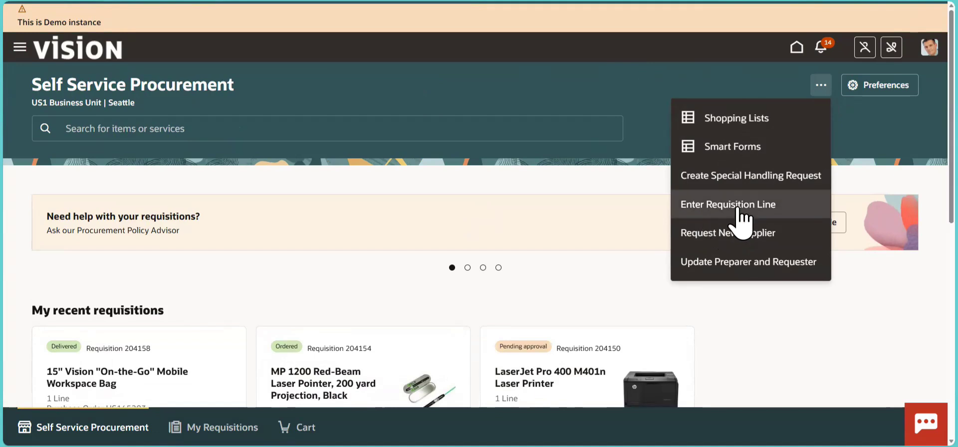
left_click(737, 207)
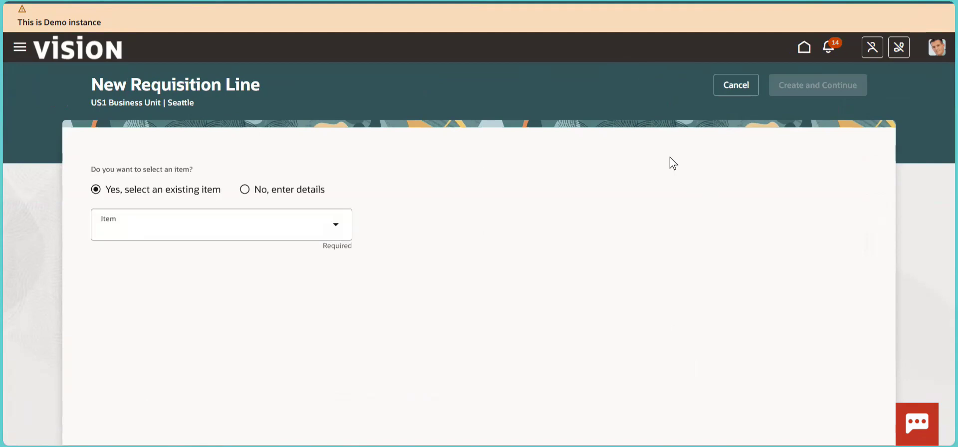
left_click(202, 228)
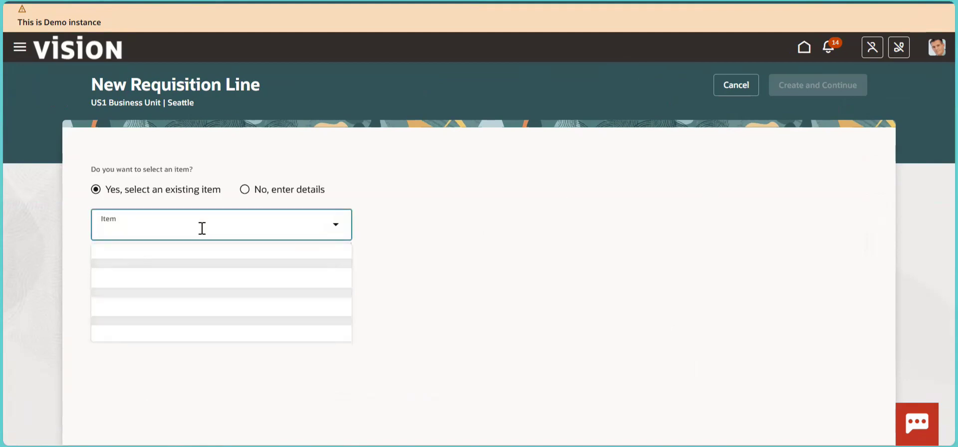
type("CM42059")
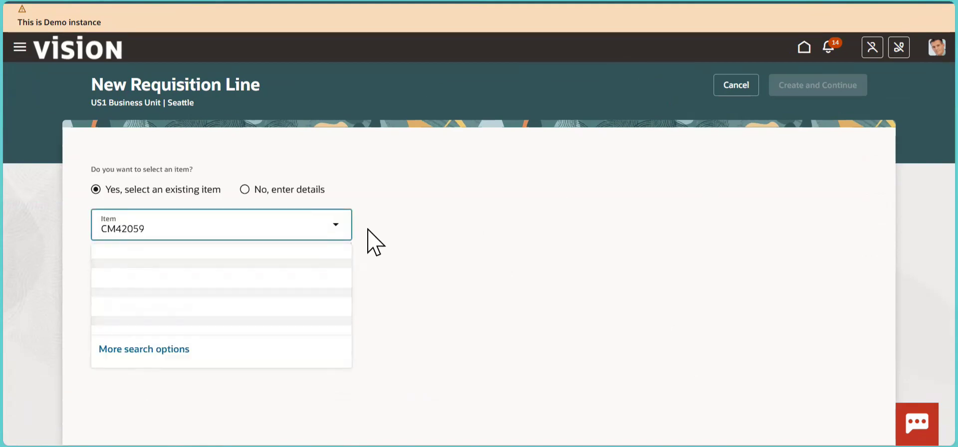
left_click(178, 269)
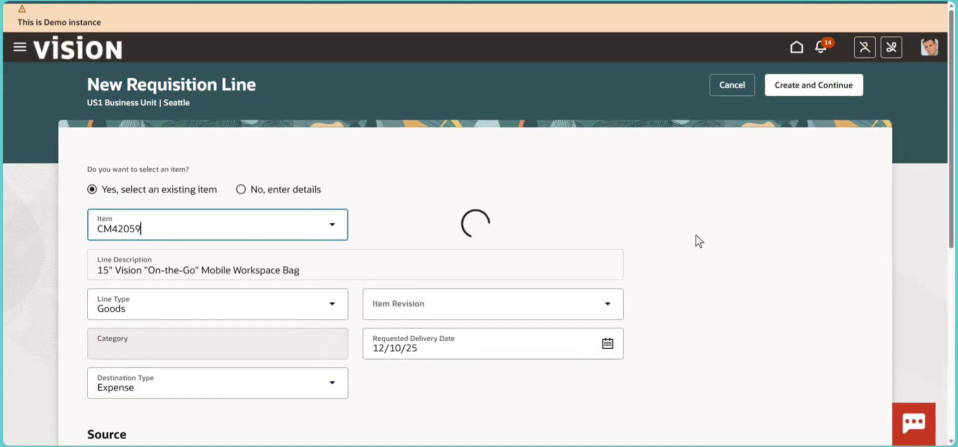
Set the line's requested delivery date to 12/5/25 and its destination type to Inventory
scroll(936, 149, "down", 1)
left_click_drag(950, 166, 950, 176)
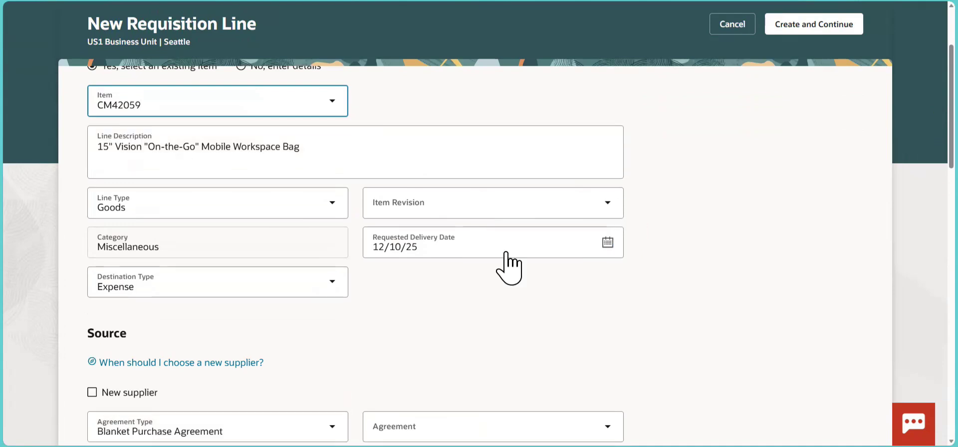
left_click(608, 250)
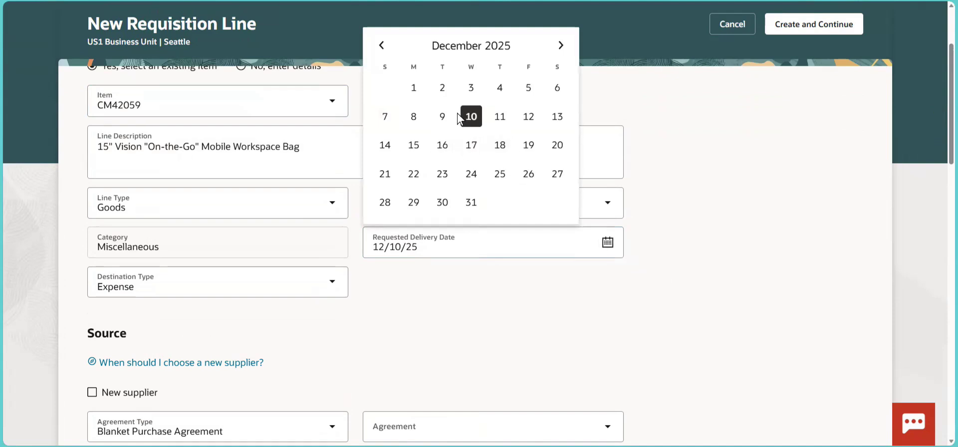
left_click(530, 91)
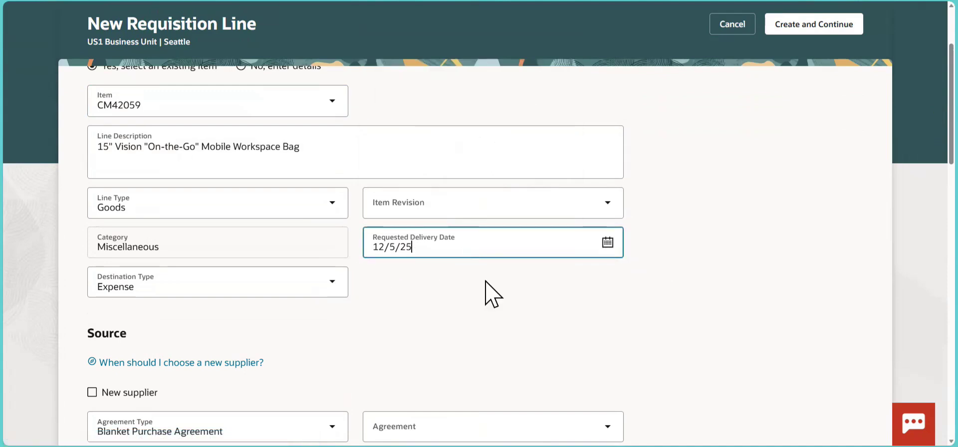
left_click(334, 291)
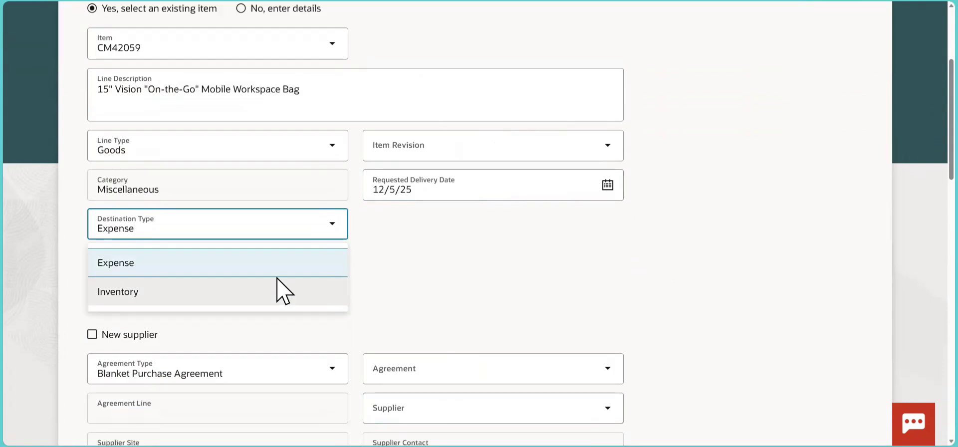
left_click(157, 297)
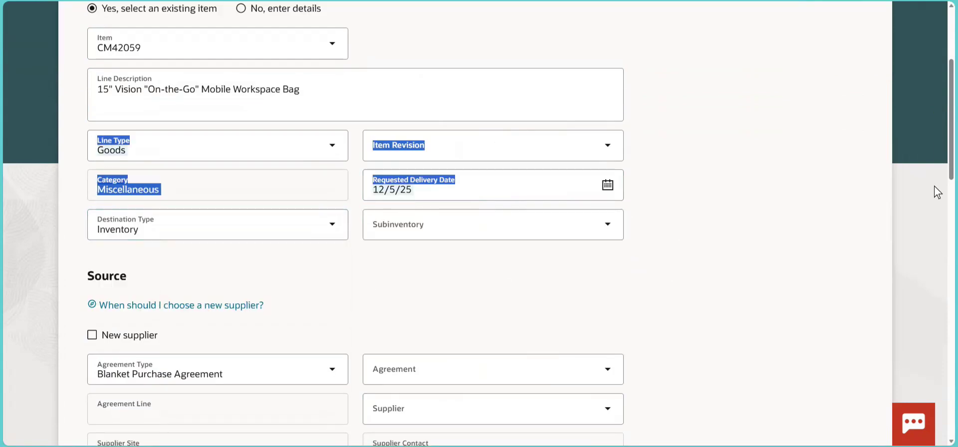
left_click(422, 415)
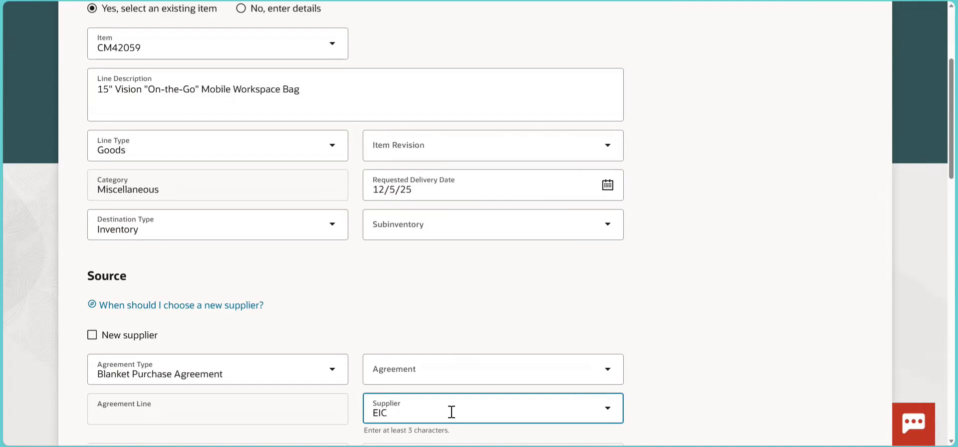
scroll(934, 135, "down", 4)
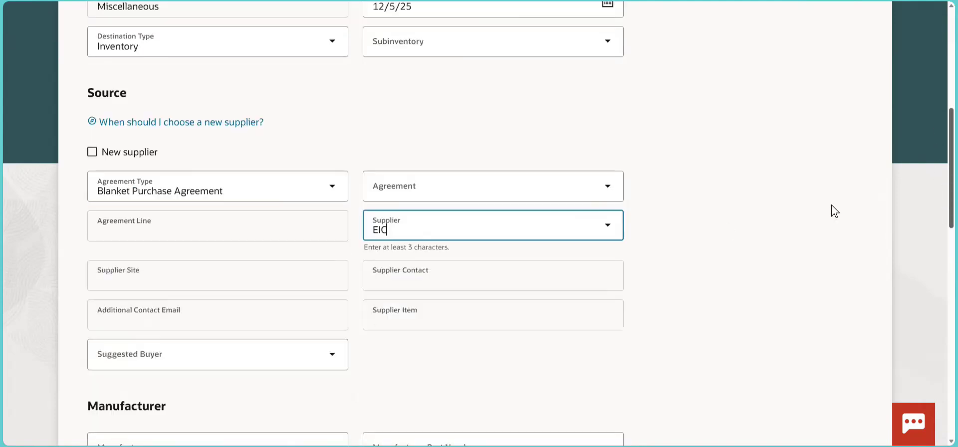
key("Tab")
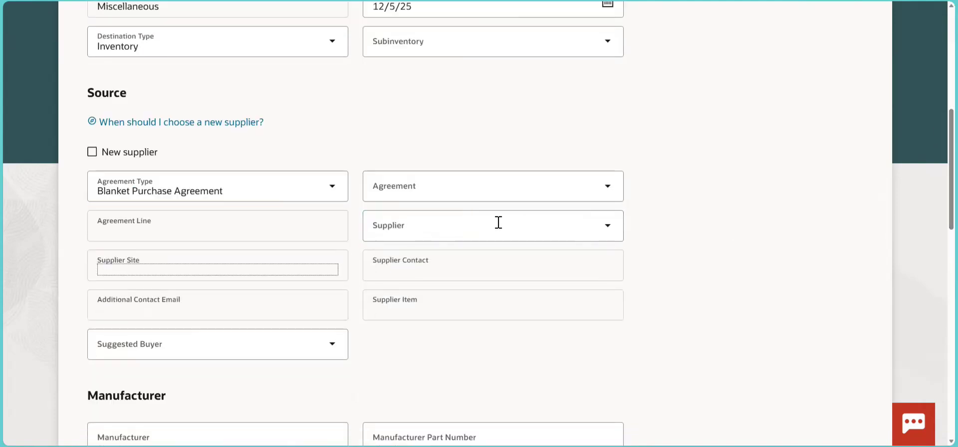
left_click(498, 222)
type("EIC")
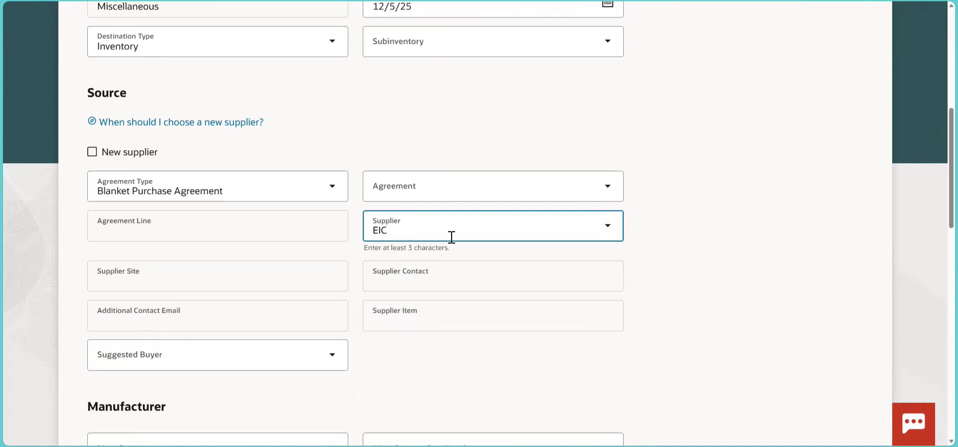
Set the source supplier to EIP Inc and select the listed supplier contact
left_click(608, 224)
left_click(601, 233)
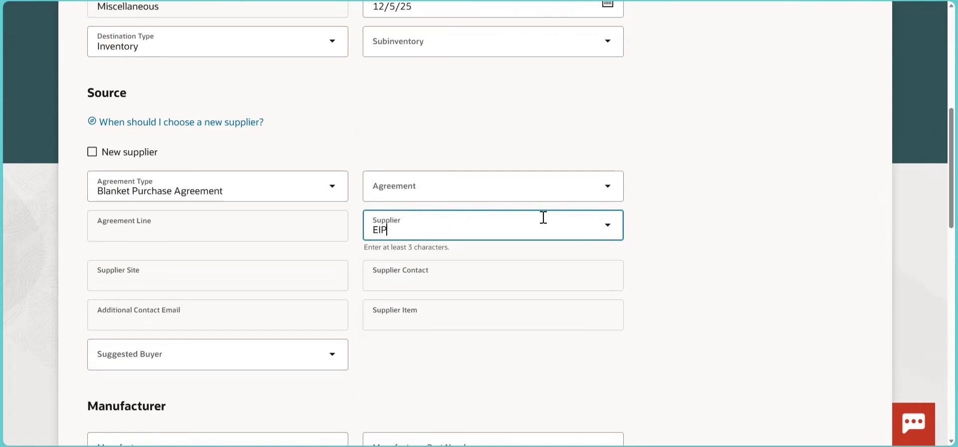
left_click(463, 267)
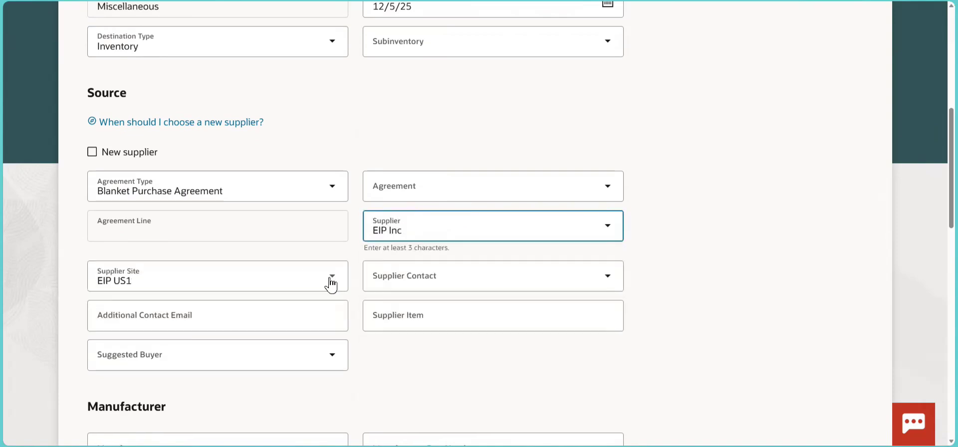
left_click(609, 284)
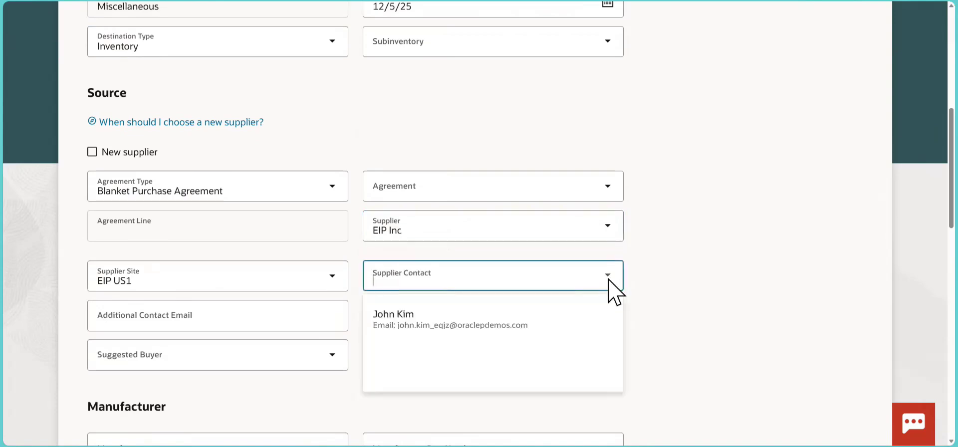
left_click(480, 310)
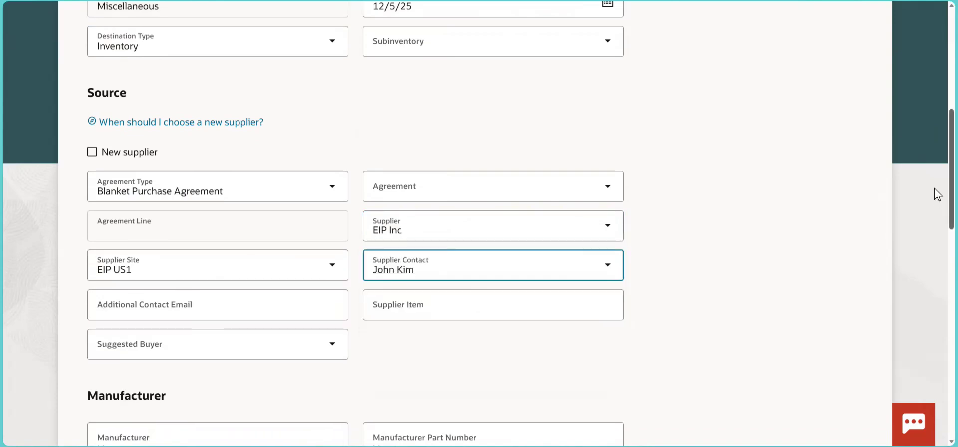
Set the line quantity to 3 in the pricing section
scroll(934, 186, "down", 5)
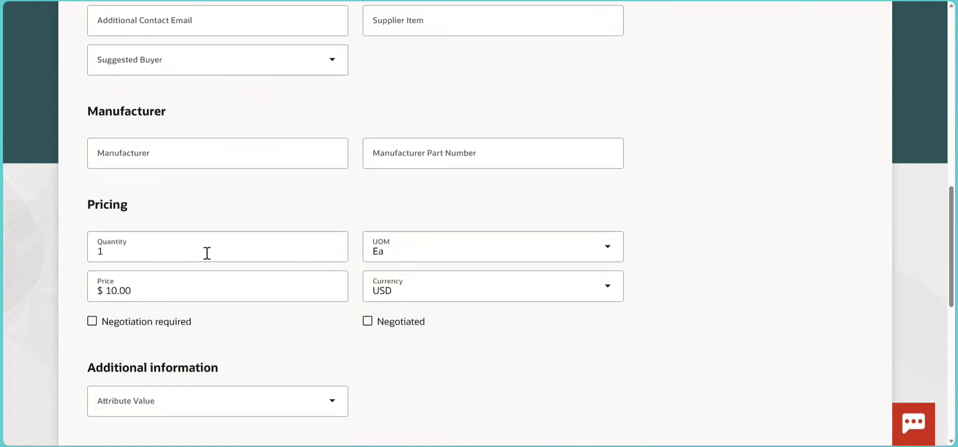
left_click(185, 246)
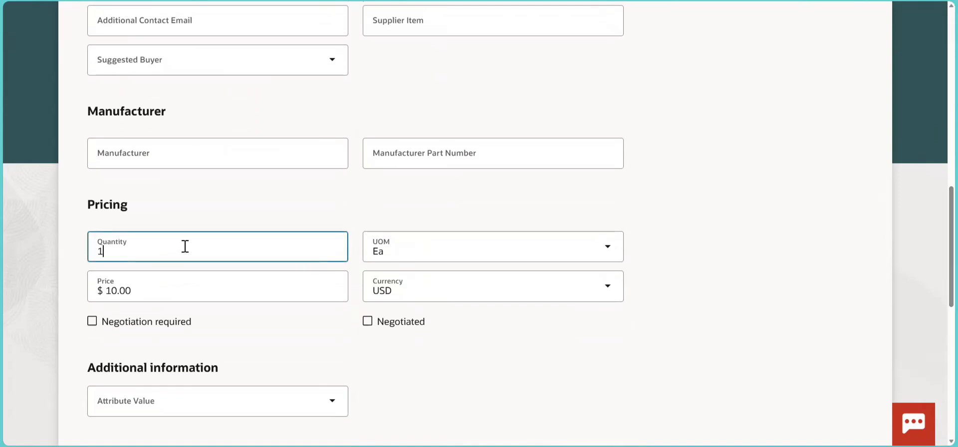
type("3")
key("Tab")
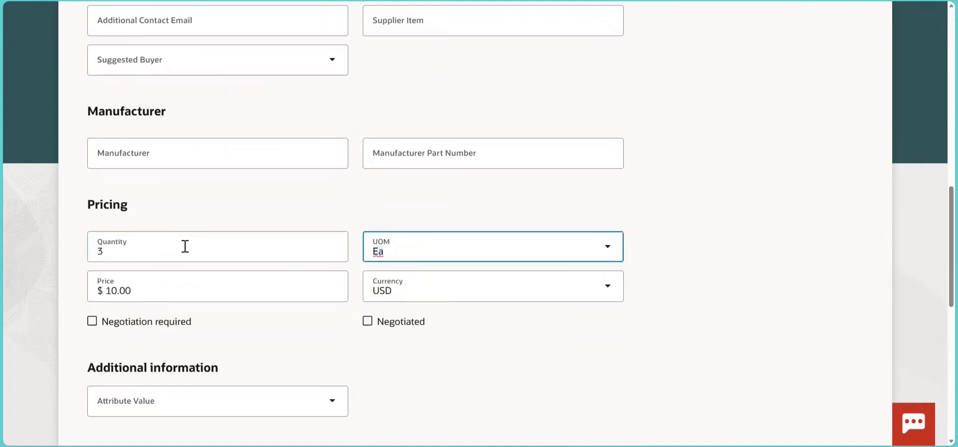
left_click(568, 339)
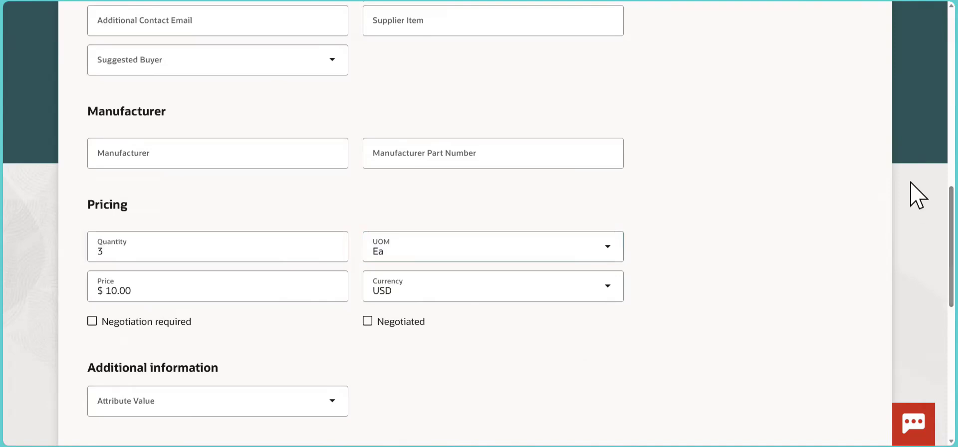
Create the requisition line and continue to its delivery and billing details
scroll(911, 224, "down", 10)
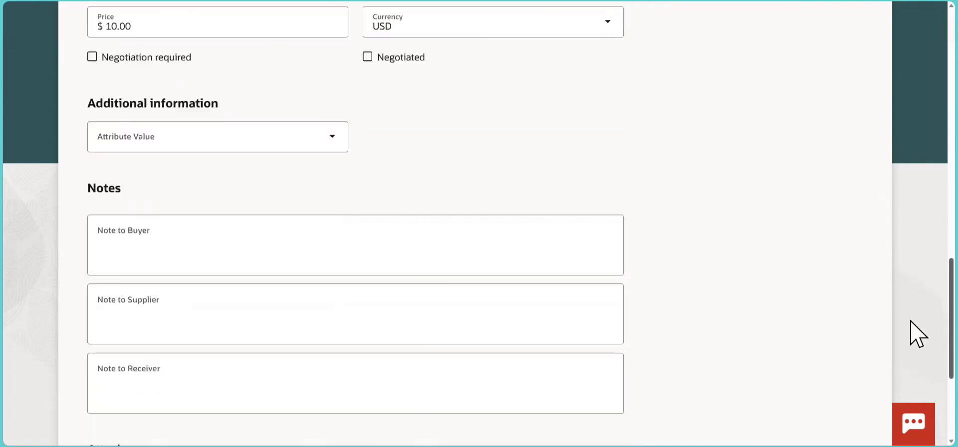
scroll(918, 390, "up", 15)
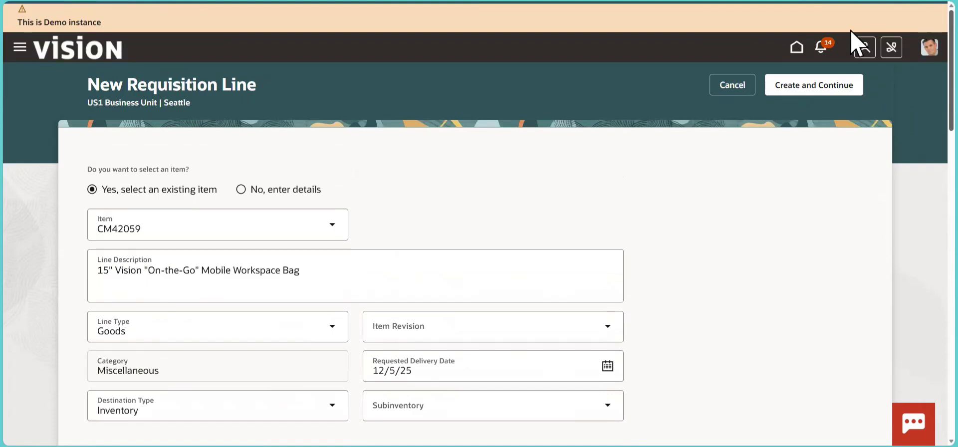
left_click(805, 80)
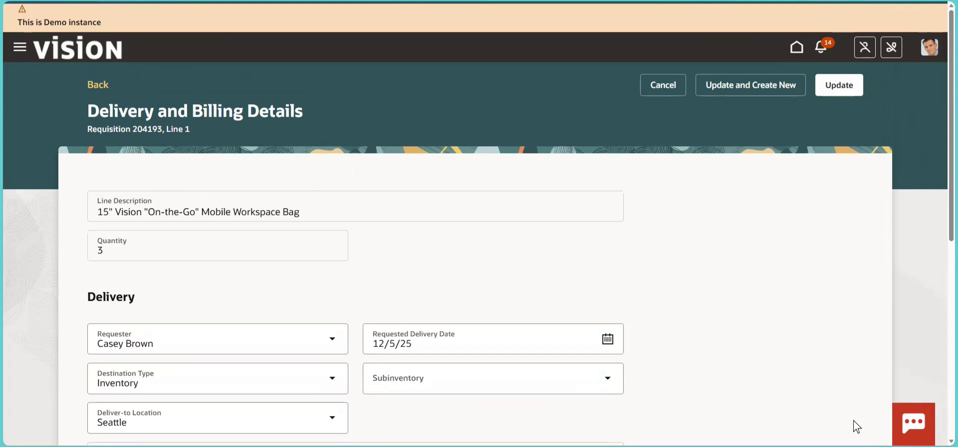
Review the requisition line's delivery details and its billing distribution
scroll(934, 238, "down", 1)
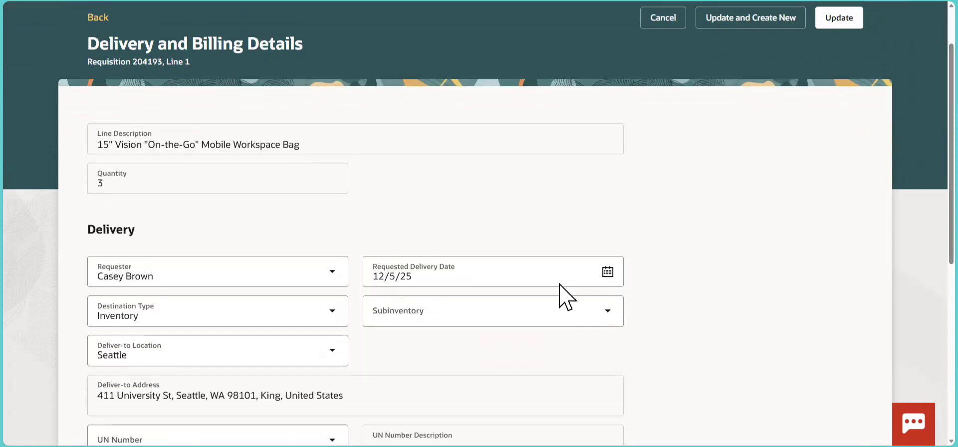
scroll(913, 240, "down", 1)
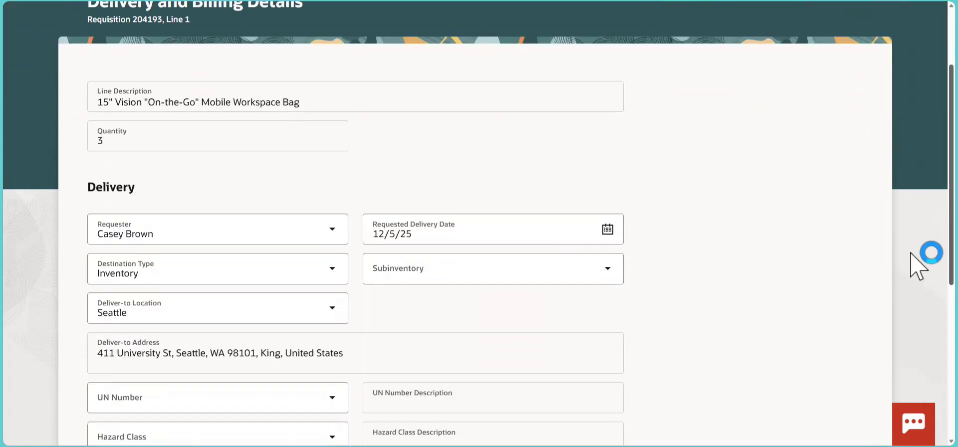
scroll(911, 279, "down", 3)
scroll(918, 324, "down", 2)
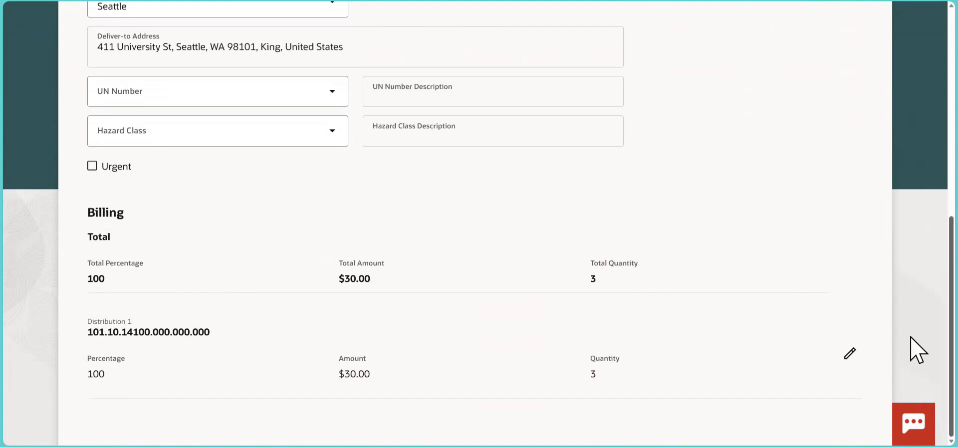
scroll(911, 337, "up", 8)
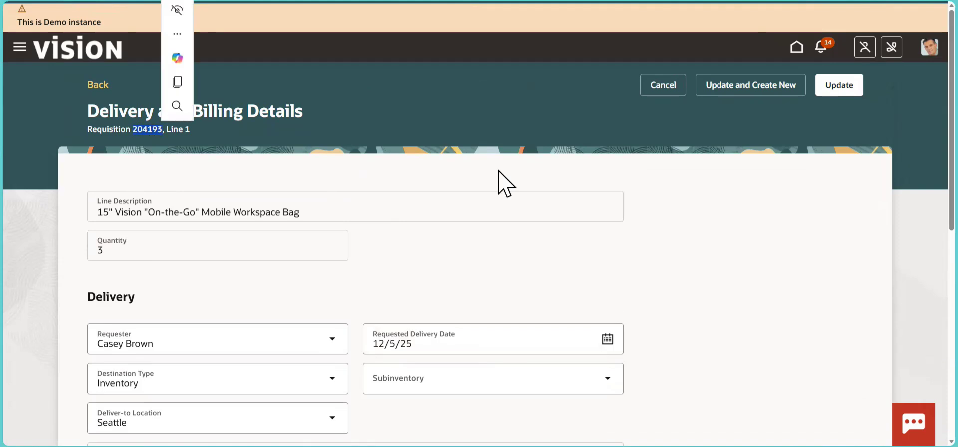
Switch to the Excel workbook that tracks the procure-to-pay document numbers
key("alt+Tab")
key("alt+Tab")
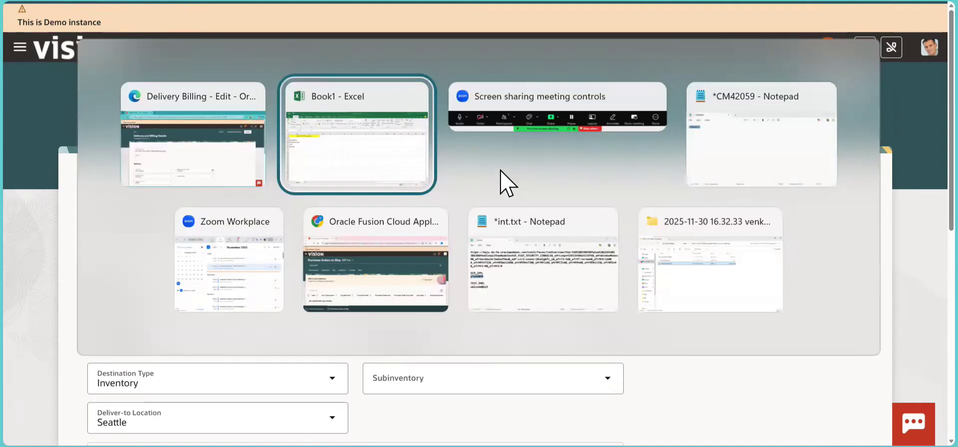
key("alt+Tab")
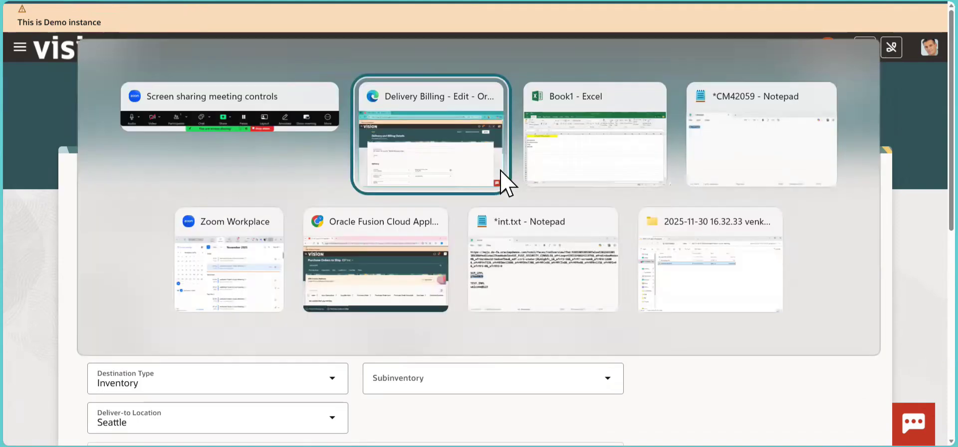
key("alt+Tab")
key("alt+Tab")
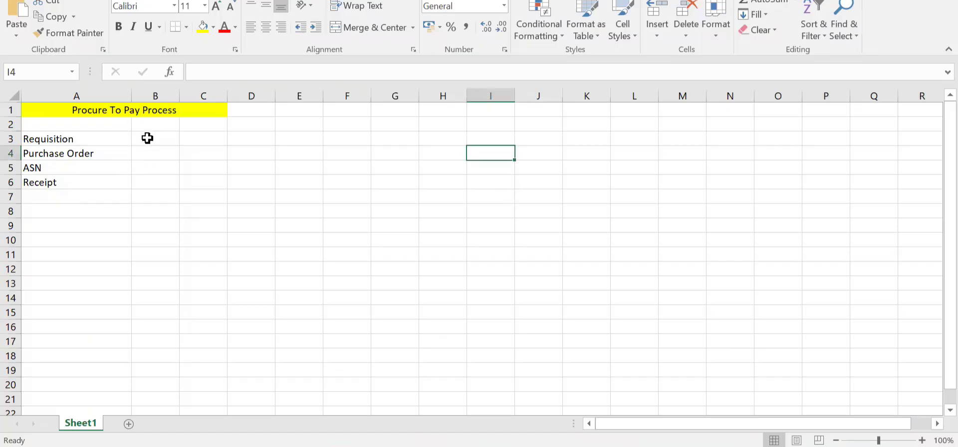
Try to paste the copied requisition number into cell B3 beside Requisition
left_click(147, 138)
type("204193")
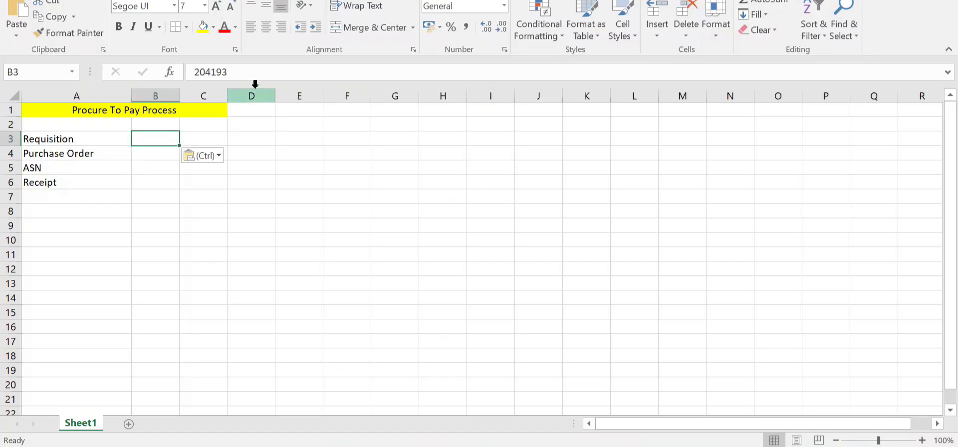
key("Right")
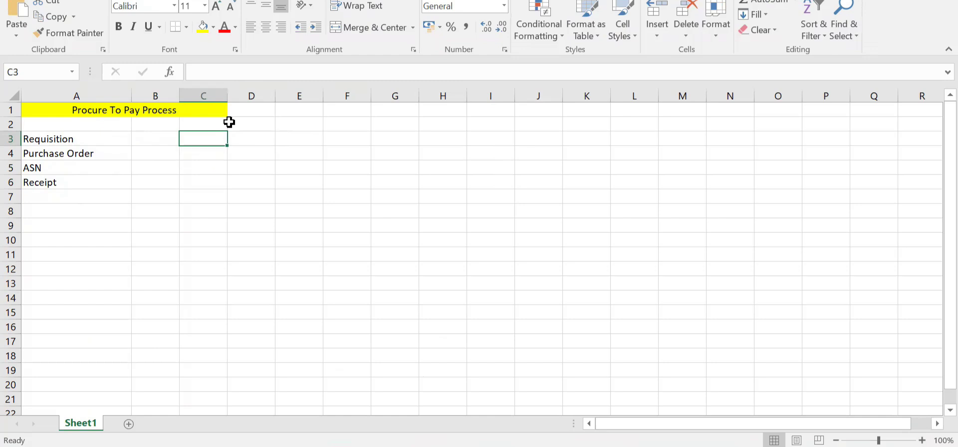
left_click(154, 139)
key("ctrl+v")
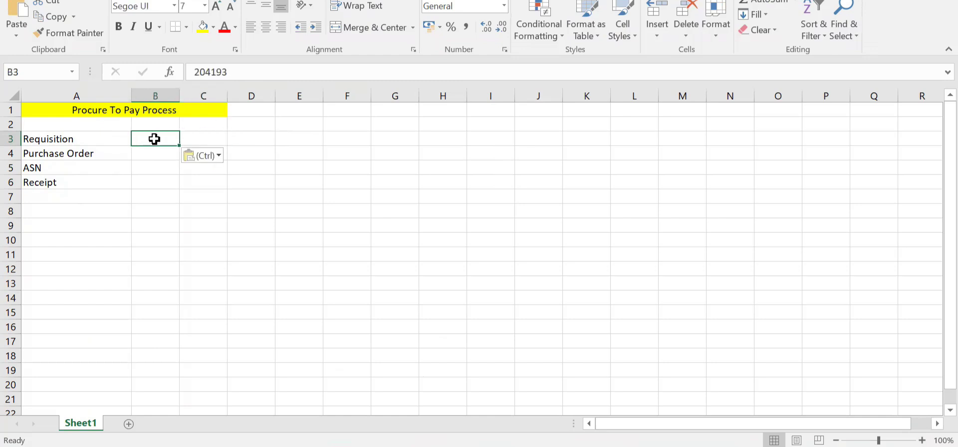
key("BackSpace")
key("Tab")
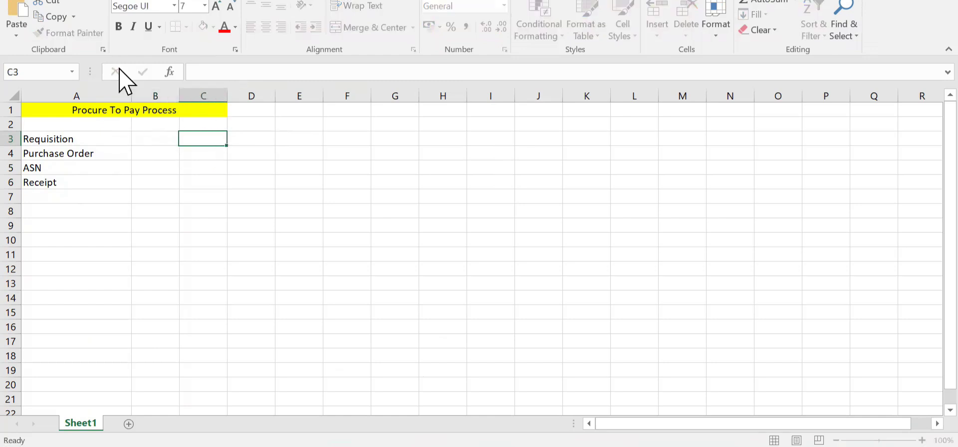
Enter the requisition number in cell B3 of the tracking sheet
left_click(152, 143)
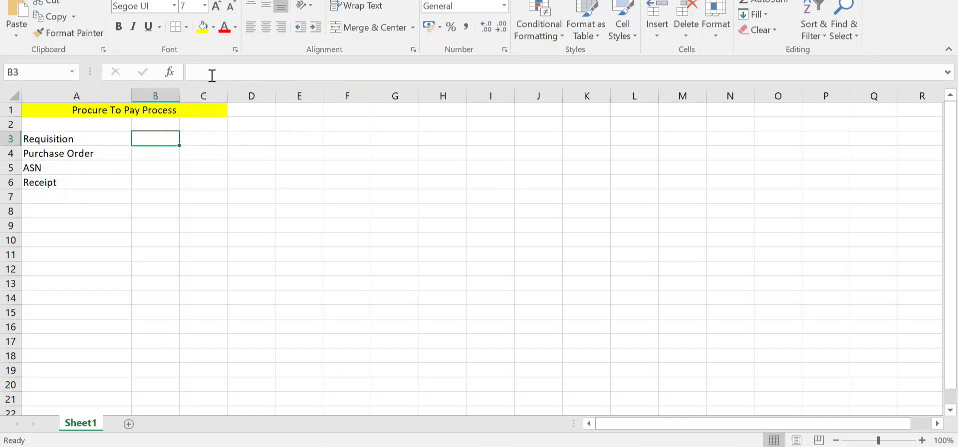
left_click(211, 76)
type("204193")
key("Tab")
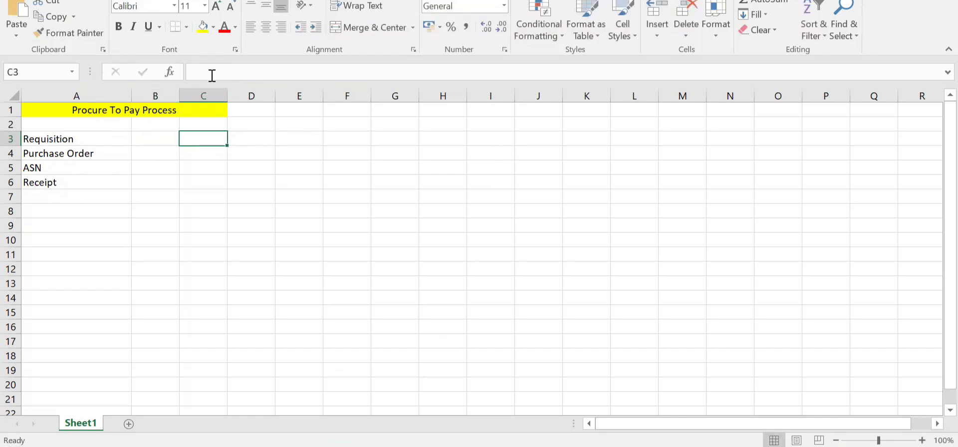
Switch to the CM42059 note in Notepad and add the requisition number on a new line below the item number
left_click(193, 72)
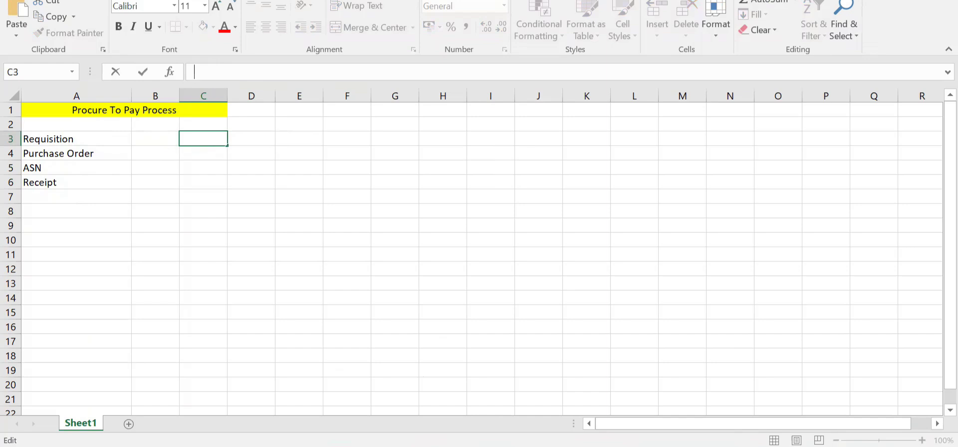
left_click(618, 417)
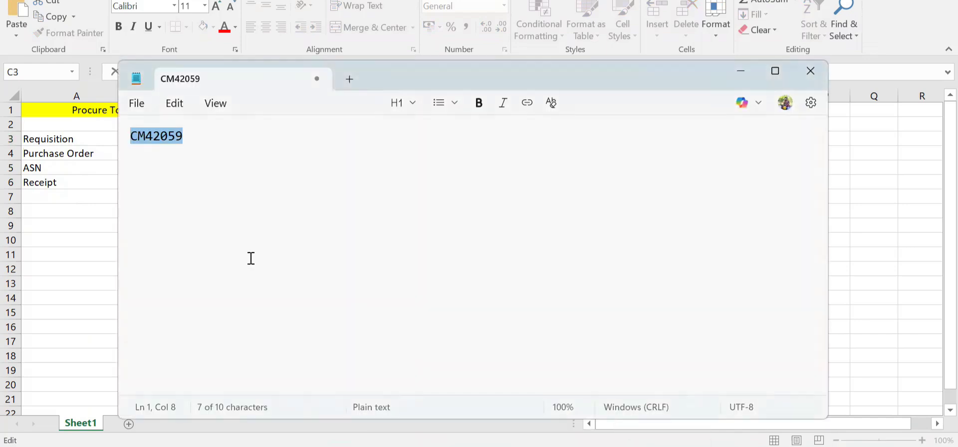
left_click(228, 138)
key("Return")
type("204193")
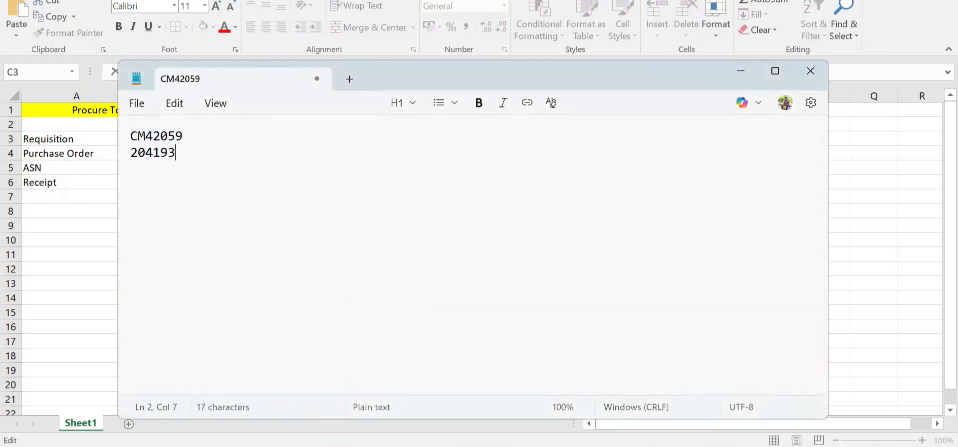
Switch back to the requisition's Delivery and Billing Details page and update the line
key("alt+Tab")
key("Tab")
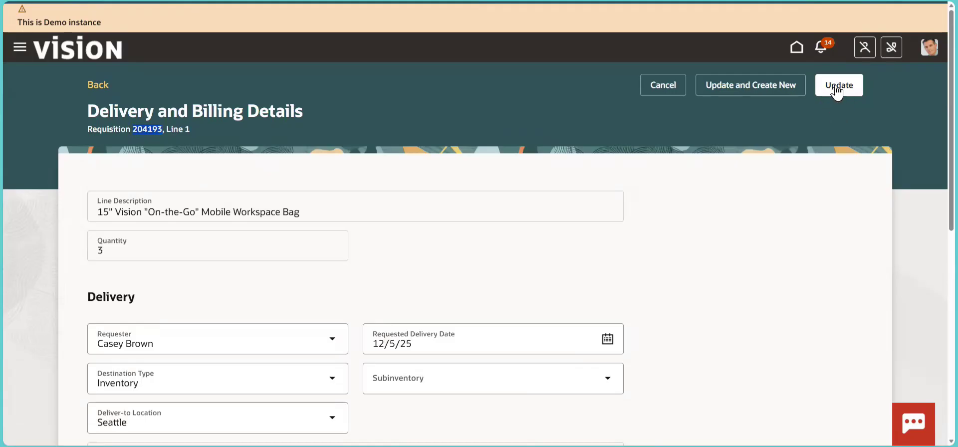
left_click(837, 91)
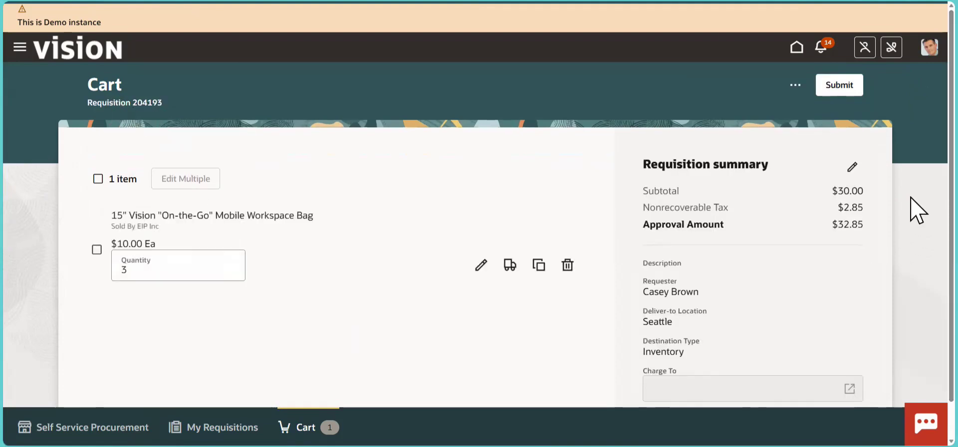
Review the cart, submit the requisition for approval and close the confirmation
scroll(918, 239, "down", 1)
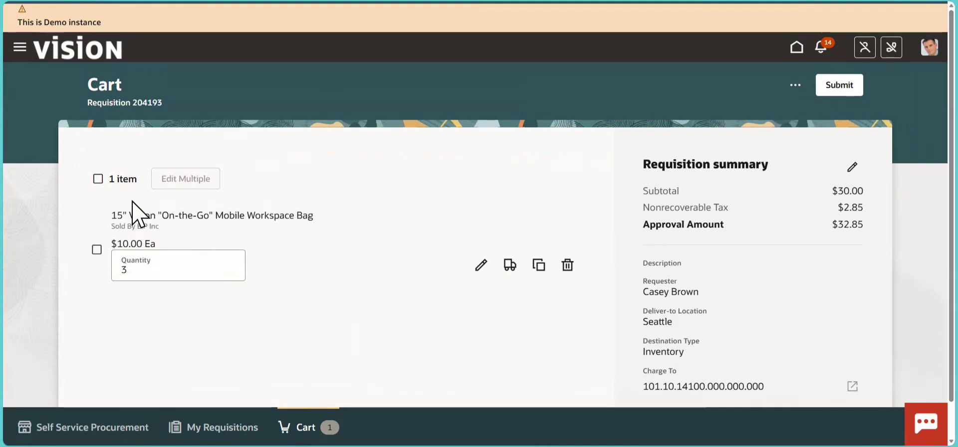
left_click(98, 179)
left_click(845, 81)
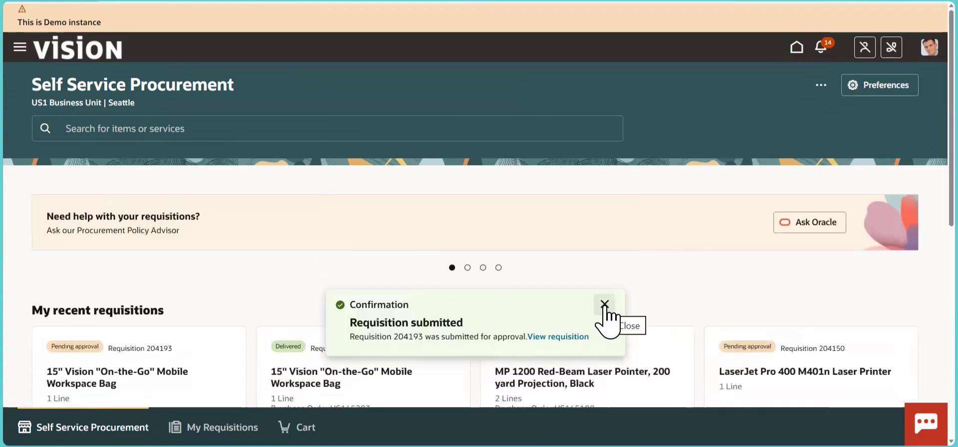
left_click(605, 305)
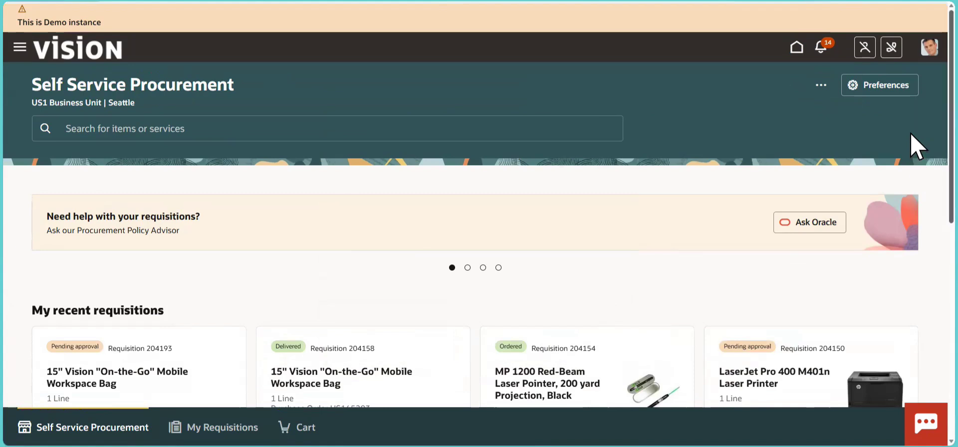
Check the recent requisitions, open My Requisitions and remove the Entered By filter
scroll(910, 132, "down", 5)
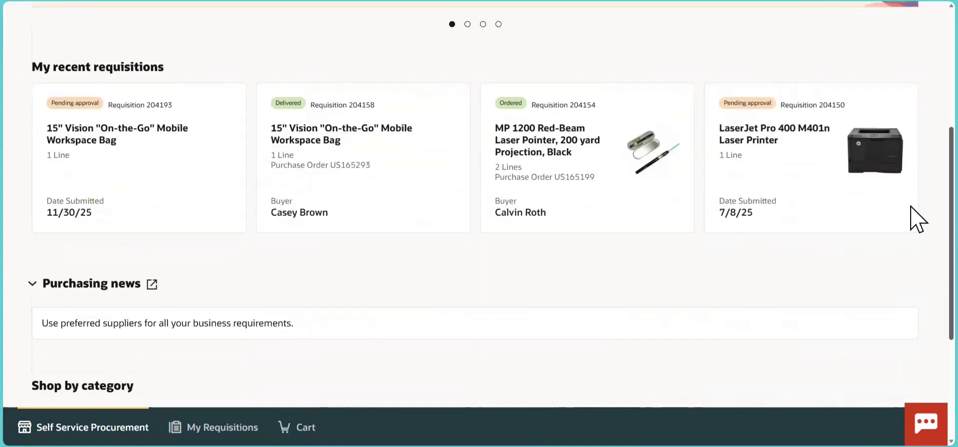
scroll(911, 133, "up", 5)
left_click(213, 429)
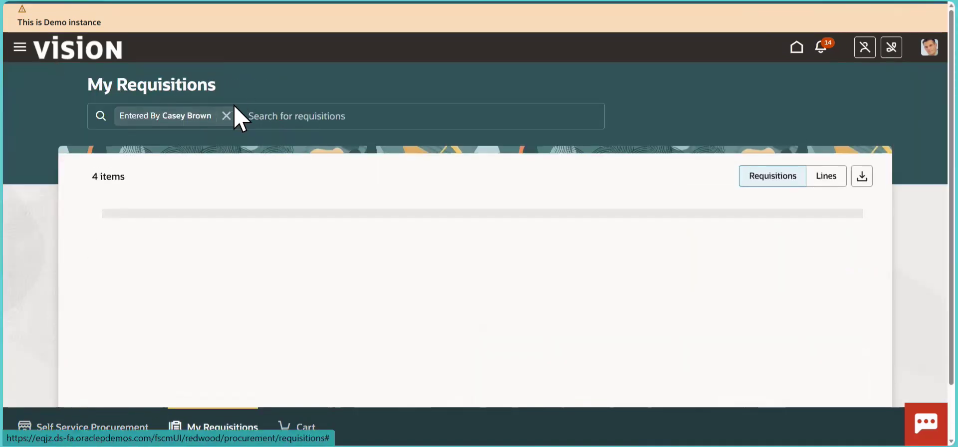
left_click(227, 115)
left_click(210, 115)
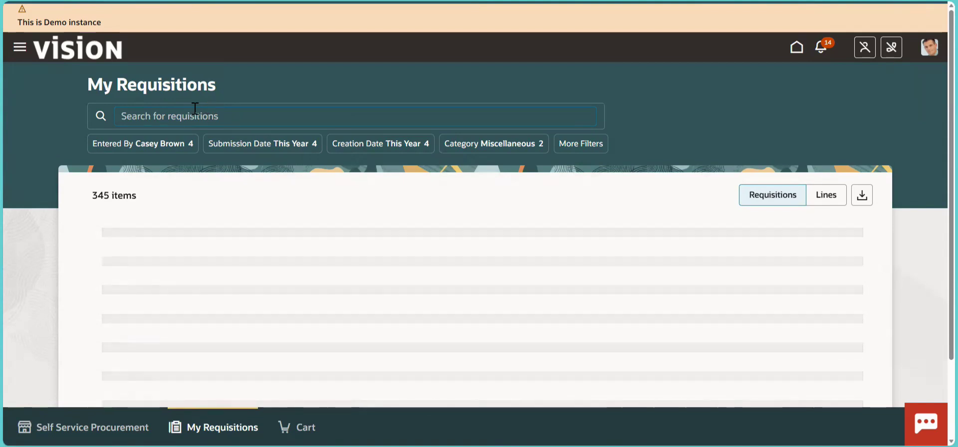
type("204195204195204195")
left_click(635, 151)
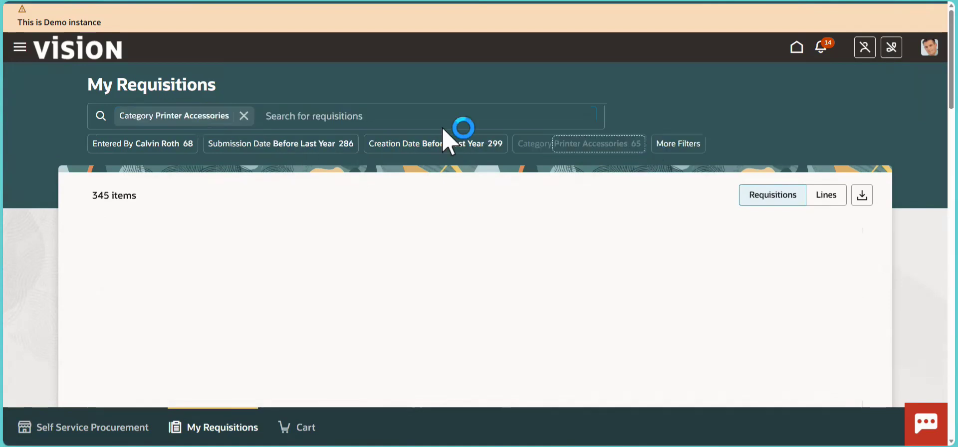
left_click(244, 115)
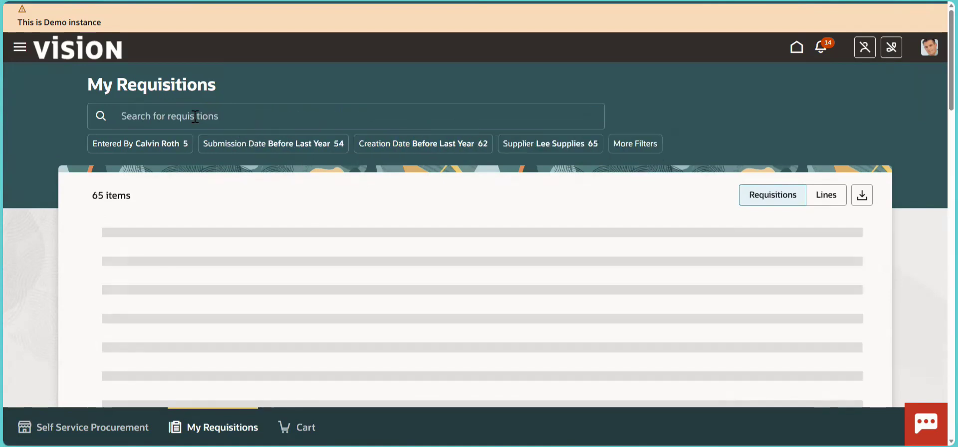
Search My Requisitions for the submitted requisition by its number
left_click(195, 116)
type("204193")
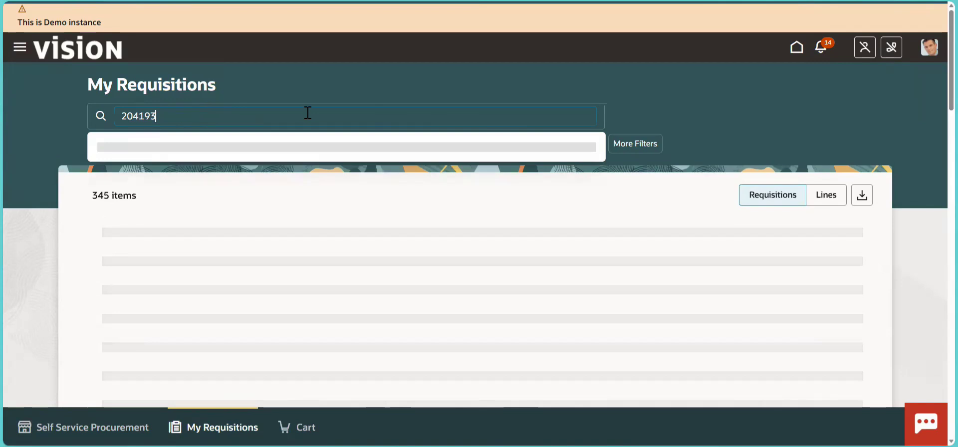
key("Return")
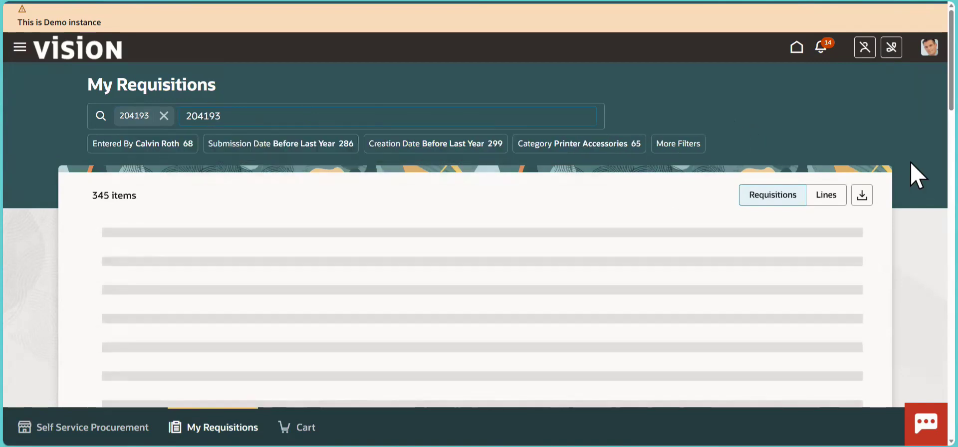
scroll(910, 161, "down", 2)
scroll(910, 144, "up", 7)
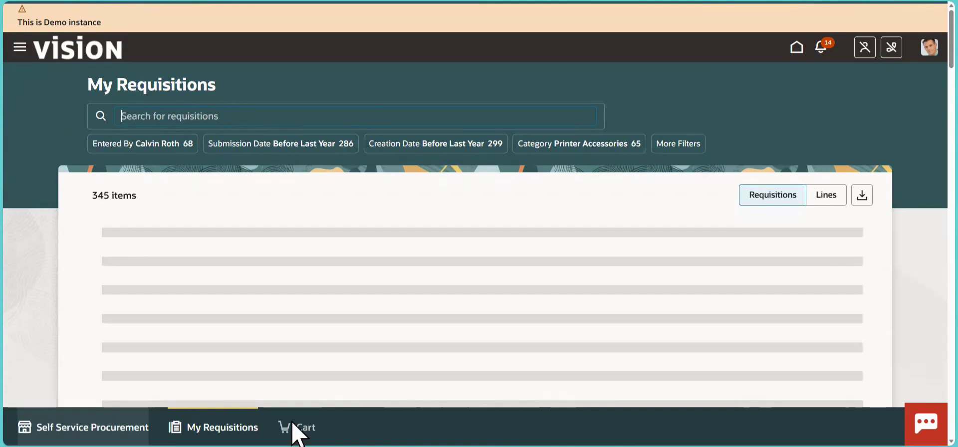
Open the Mobile Workspace Bag requisition from the list and try to view its approvers
left_click(409, 86)
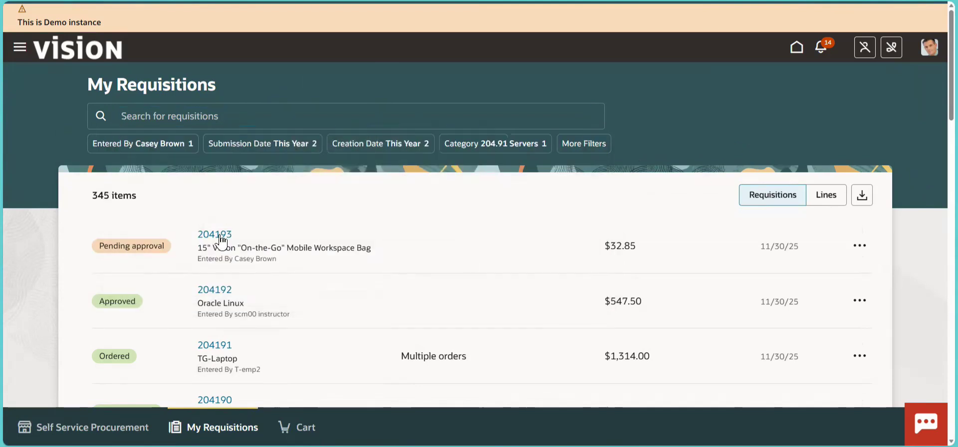
left_click(215, 237)
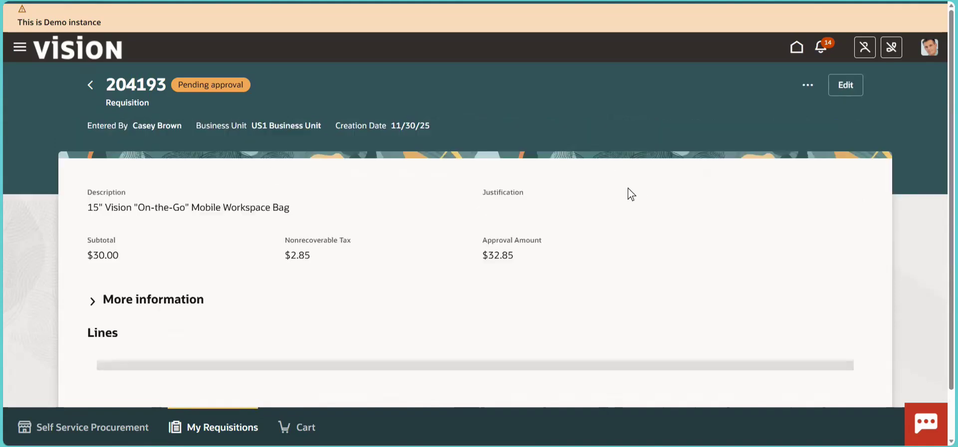
left_click(808, 85)
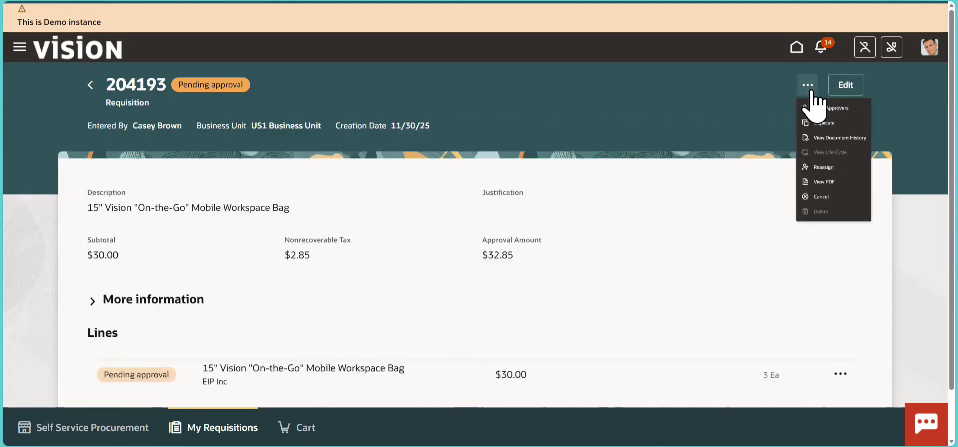
left_click(840, 118)
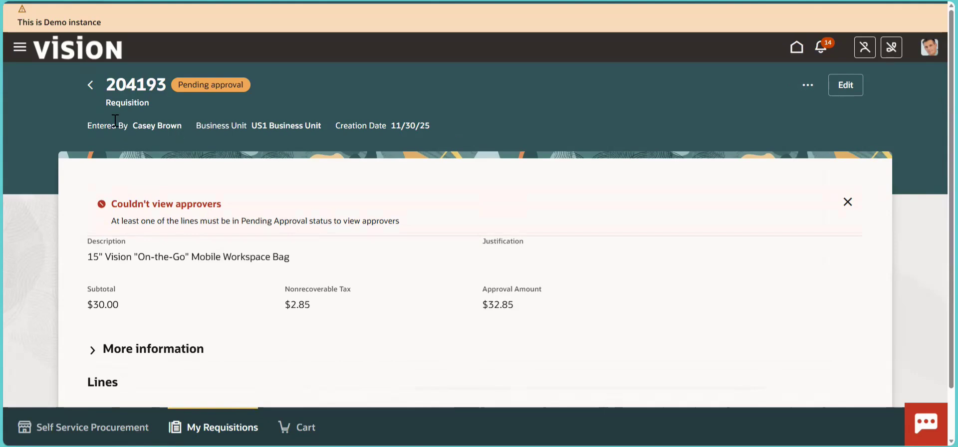
Return to My Requisitions and examine the life cycle of the Mobile Workspace Bag requisition, including its line details
left_click(92, 93)
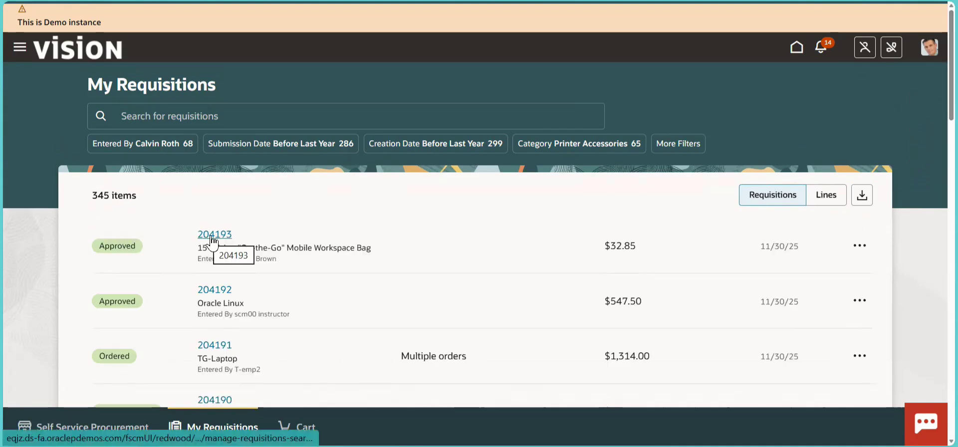
left_click(859, 247)
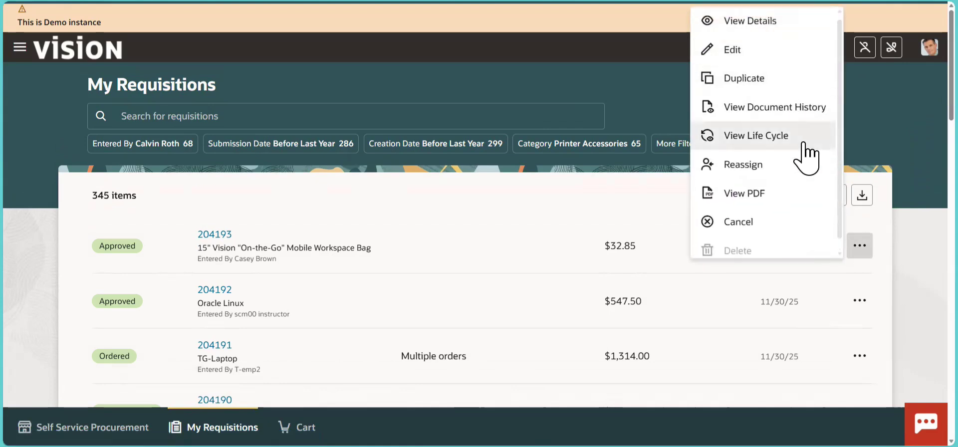
left_click(779, 136)
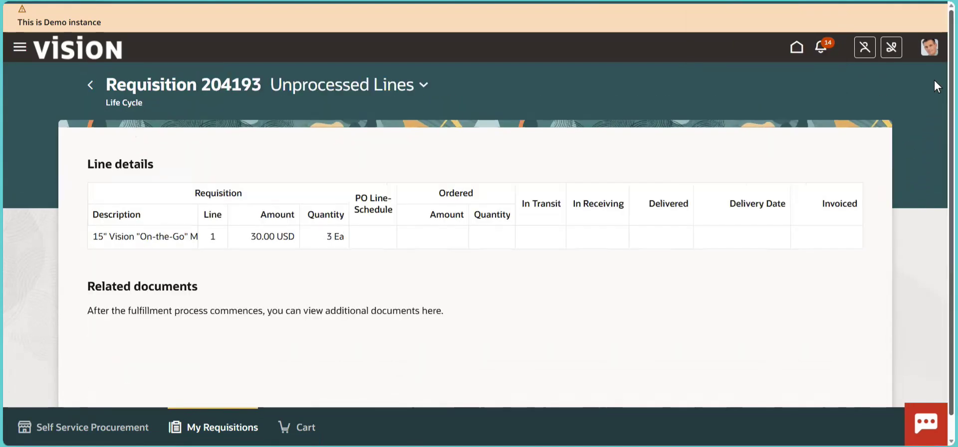
scroll(934, 100, "down", 1)
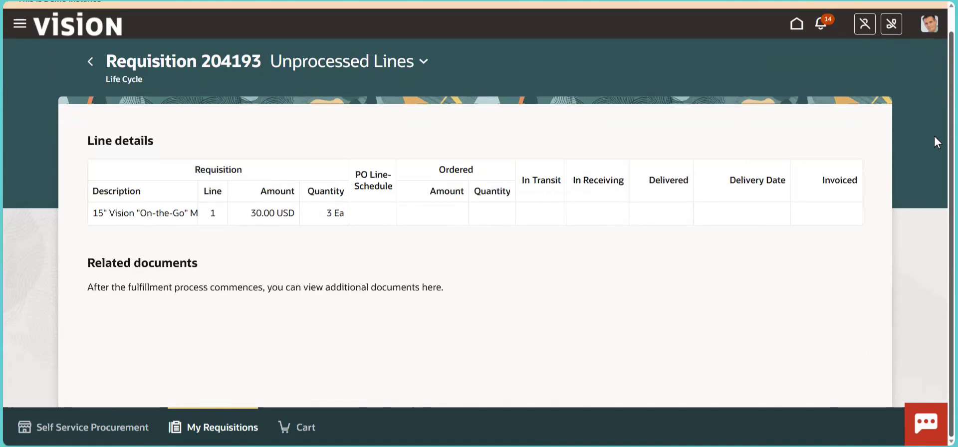
left_click_drag(97, 140, 201, 154)
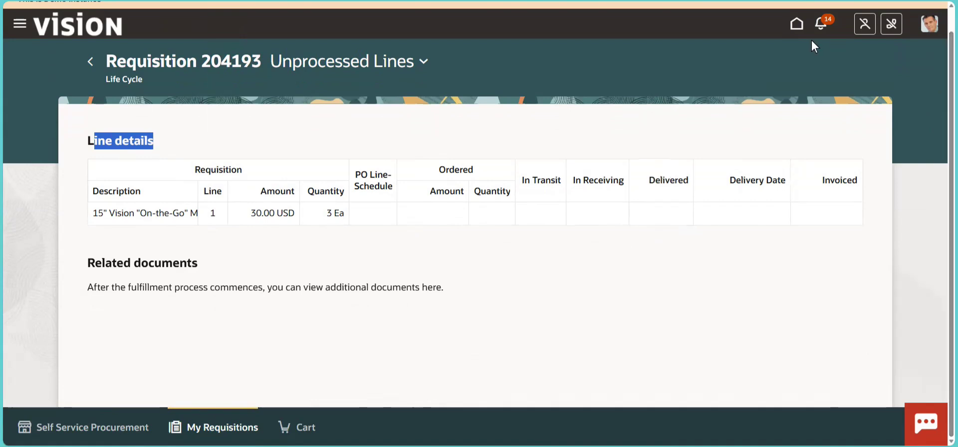
Leave the requisition's life cycle and open the Purchasing work area from the home page
left_click(797, 28)
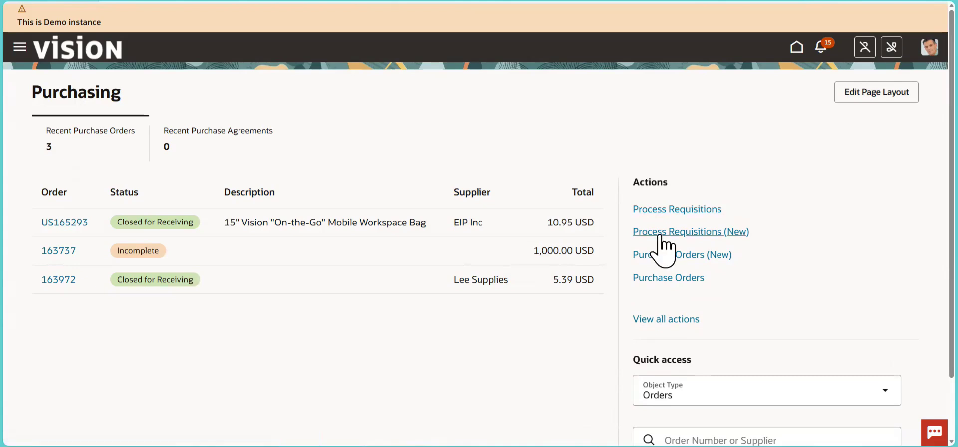
Open Process Requisitions (New) and select the CM42059 requisition line, checking its number against the Notepad notes
left_click(729, 234)
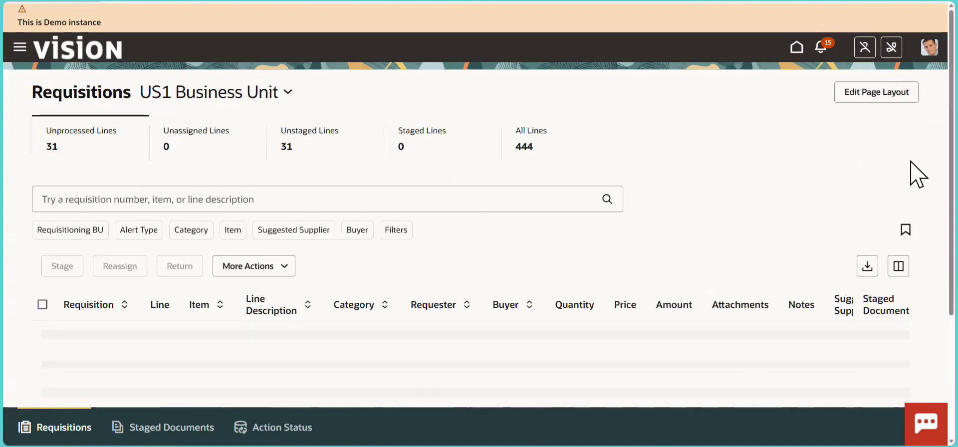
scroll(911, 176, "down", 2)
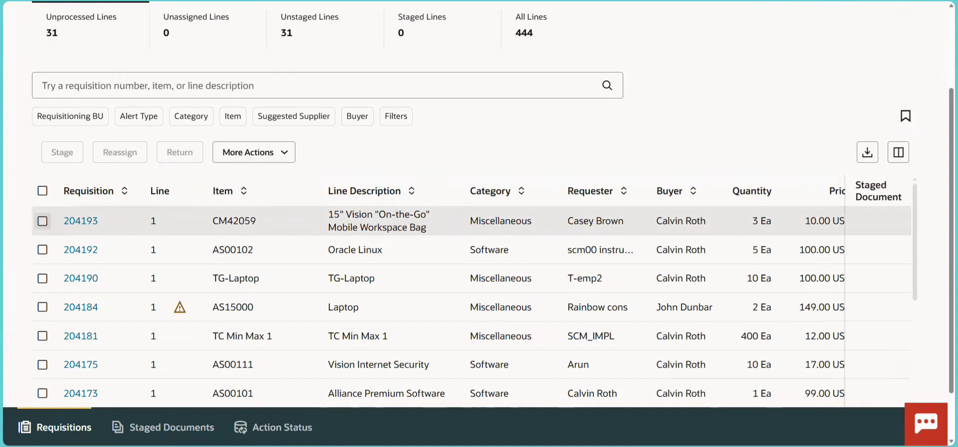
left_click(42, 221)
mouse_move(605, 432)
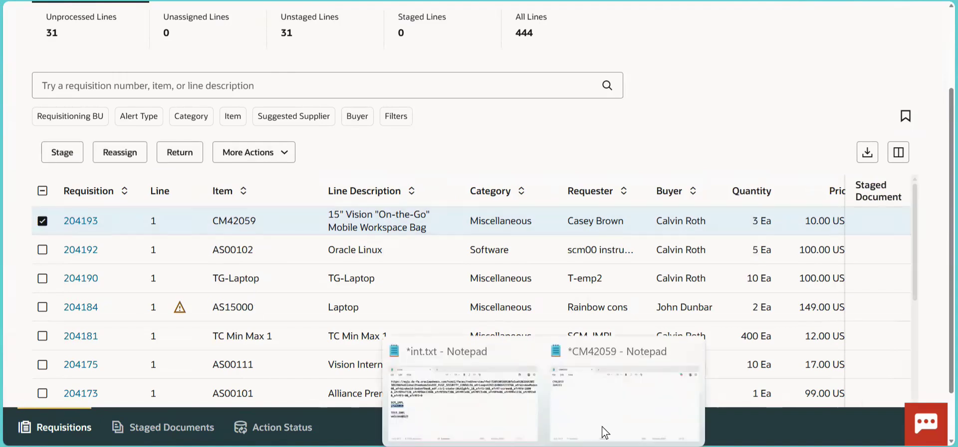
left_click(670, 408)
left_click_drag(176, 157, 116, 157)
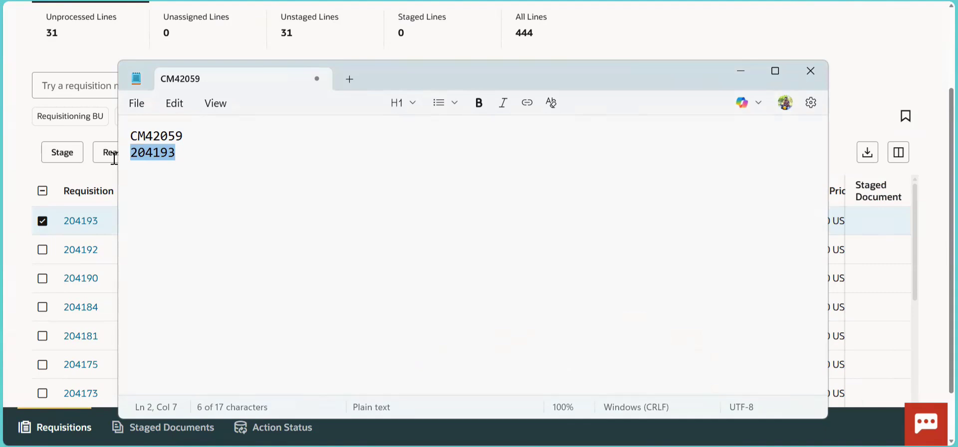
left_click(21, 152)
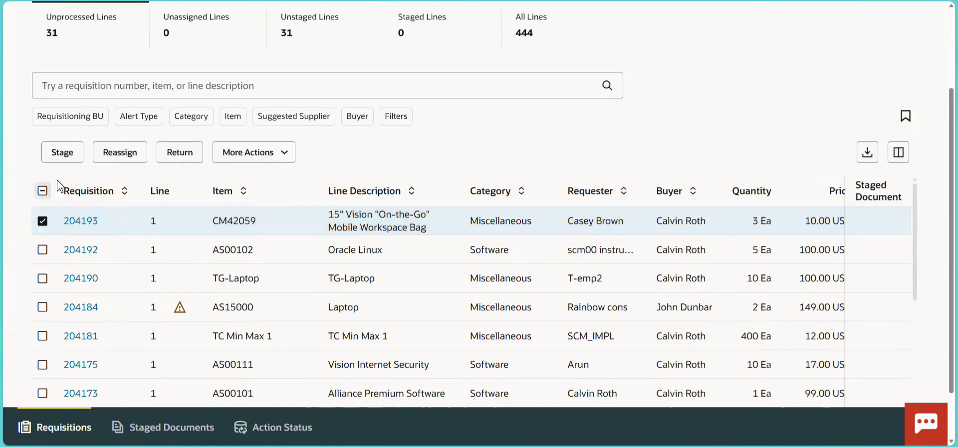
Stage the selected requisition line and review the staged document's sourcing details, action and lines
left_click(70, 154)
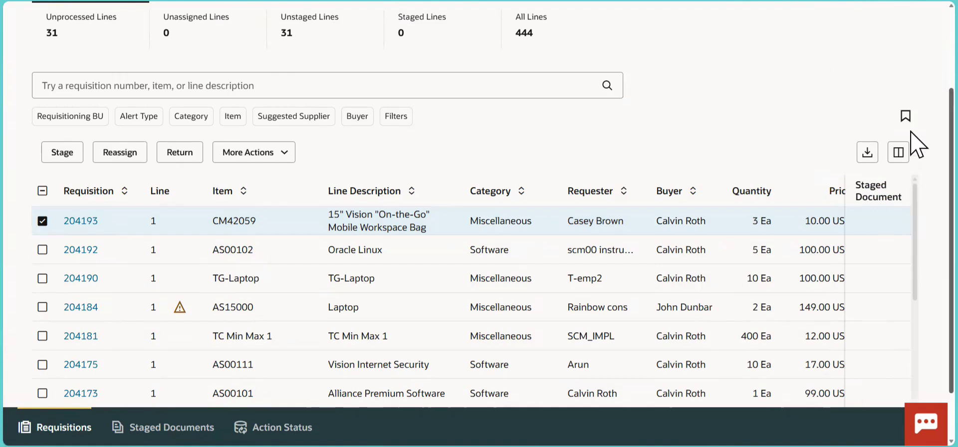
scroll(916, 107, "up", 3)
left_click(389, 131)
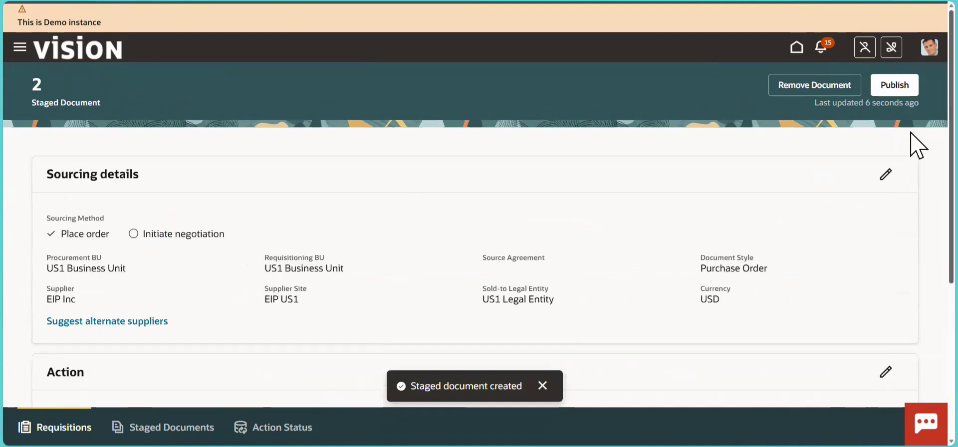
scroll(911, 199, "down", 4)
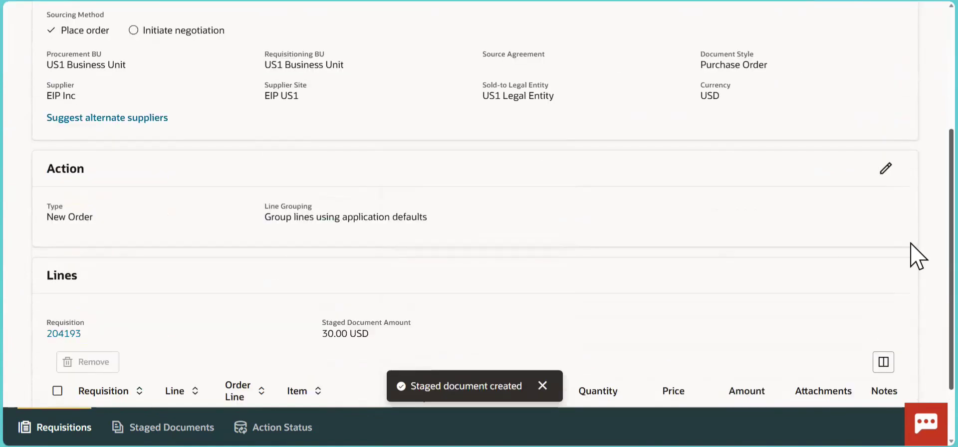
scroll(917, 287, "down", 1)
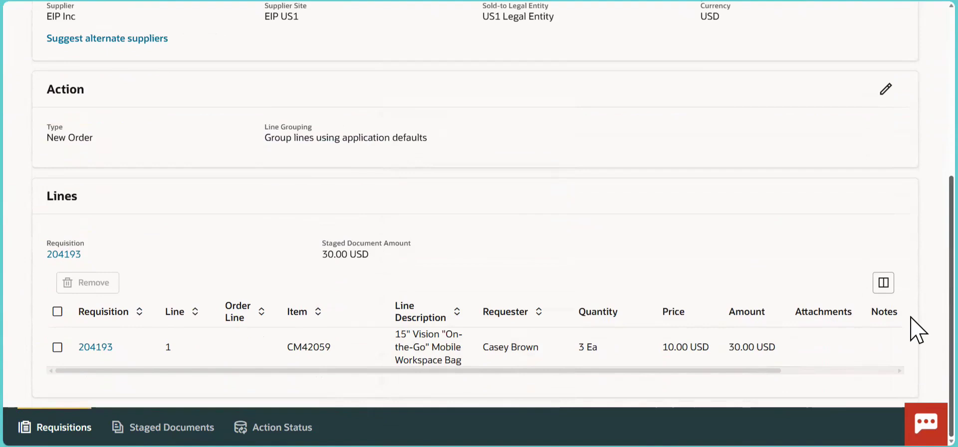
scroll(916, 289, "up", 3)
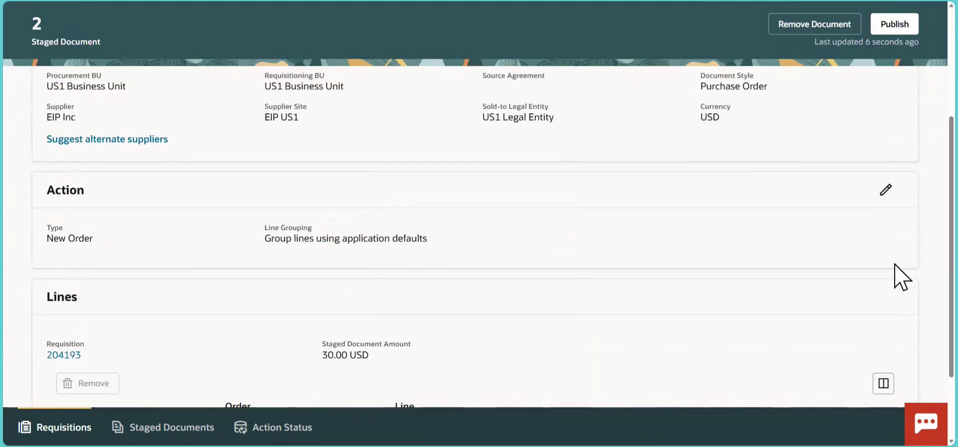
View the order type choices in the staged document's action and leave without changing them
left_click(885, 190)
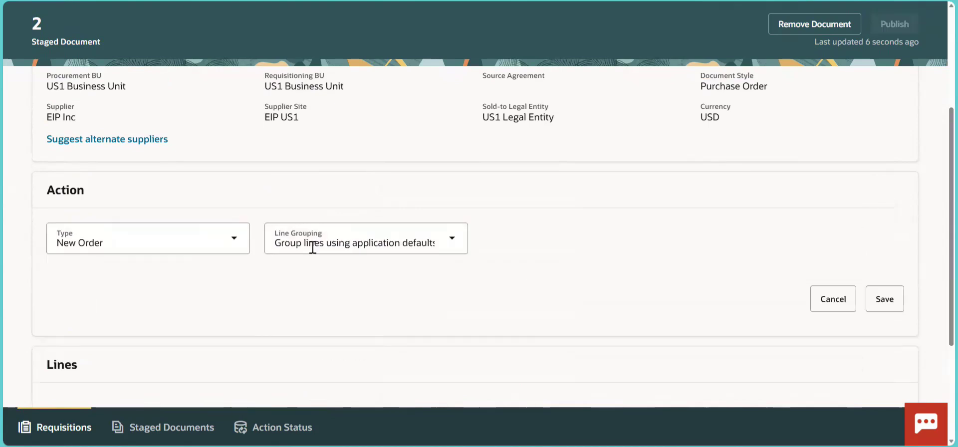
left_click(239, 247)
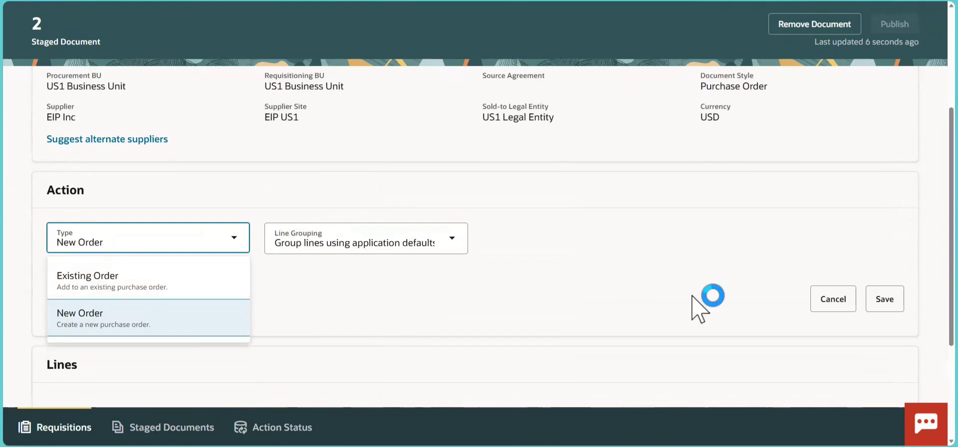
left_click(832, 300)
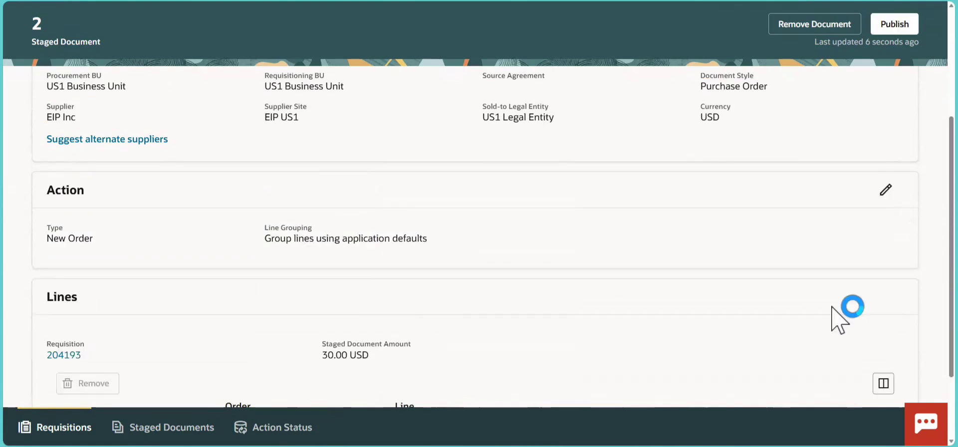
Select the staged document's CM42059 line and publish the document as a new purchase order
scroll(915, 207, "down", 3)
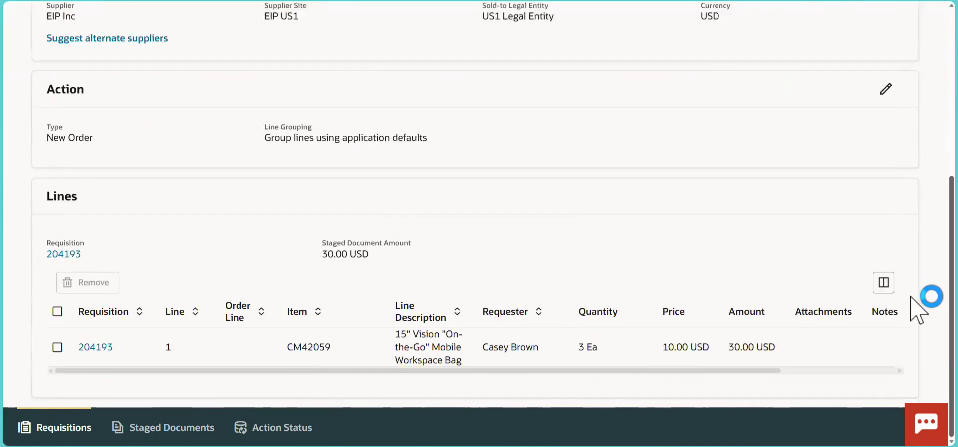
left_click(57, 312)
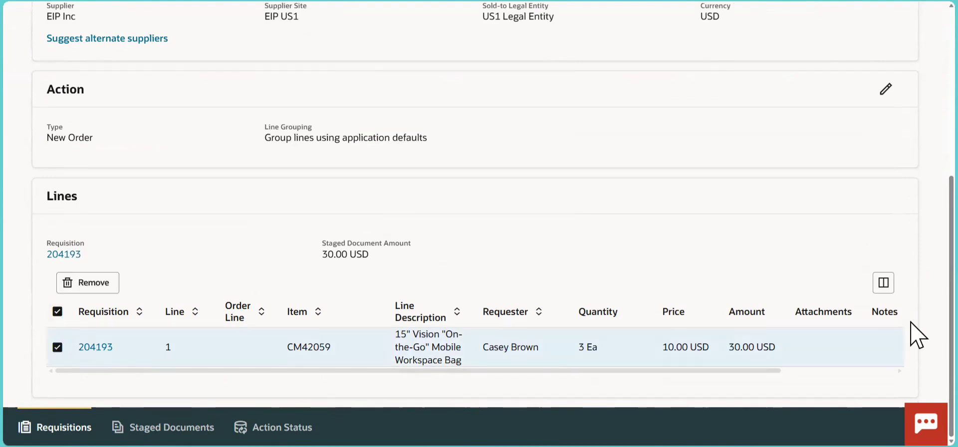
scroll(913, 194, "up", 3)
scroll(911, 182, "up", 3)
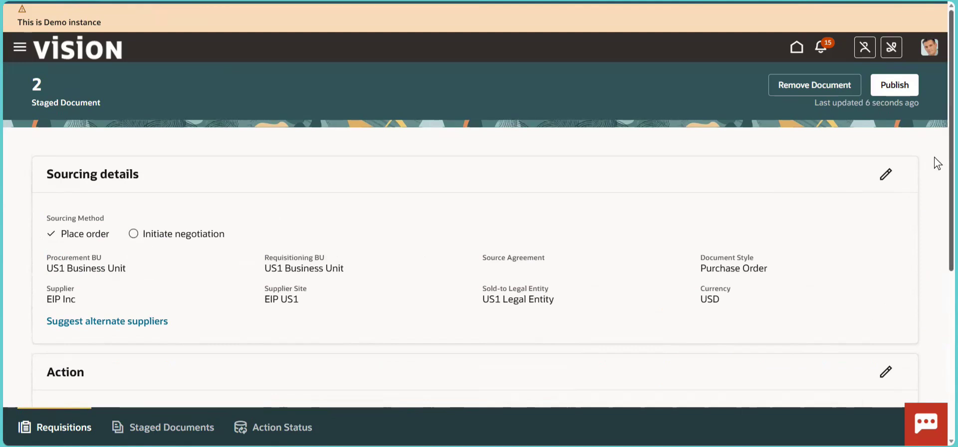
scroll(934, 150, "down", 4)
scroll(937, 344, "down", 2)
scroll(935, 284, "up", 5)
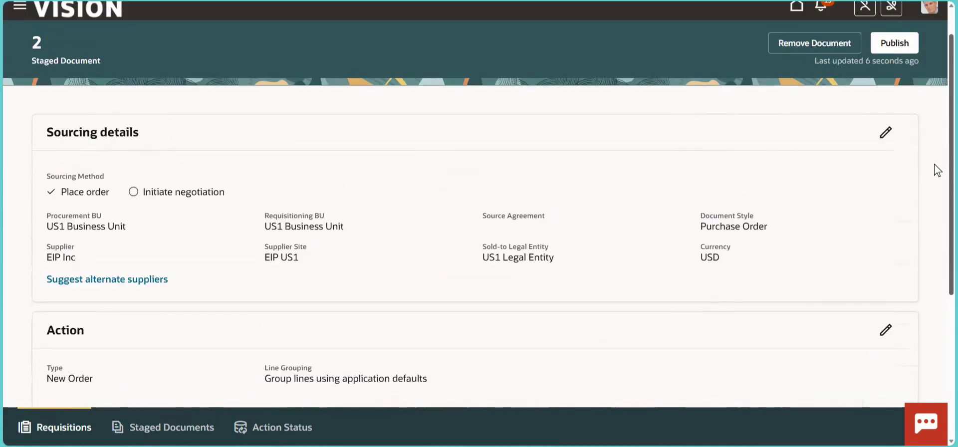
left_click(886, 50)
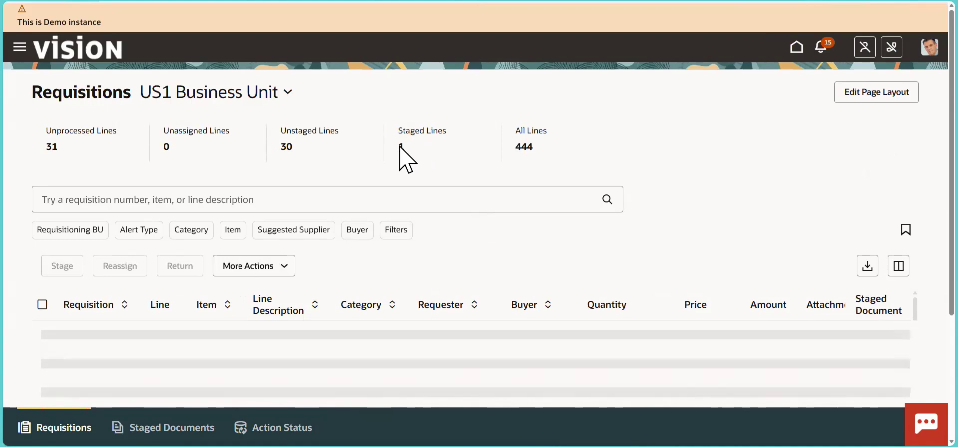
Show the staged lines and copy the new purchase order's number onto a new line of the CM42059 notes in Notepad
left_click(426, 136)
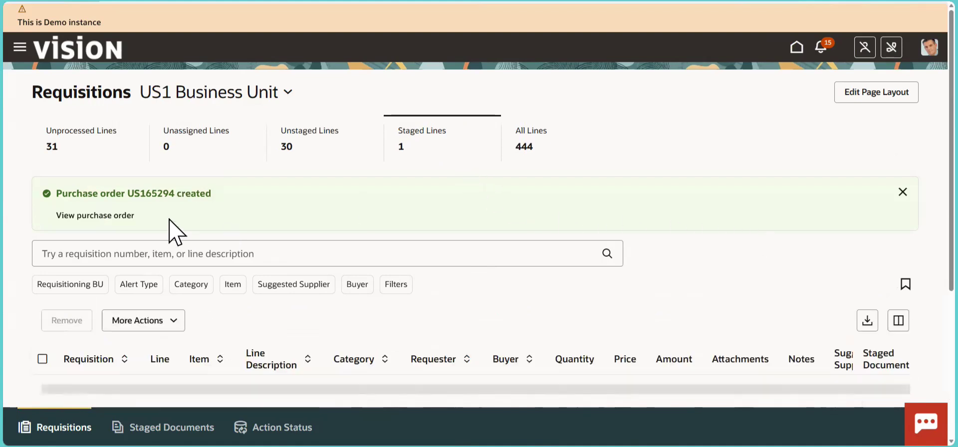
double_click(148, 194)
key("ctrl+c")
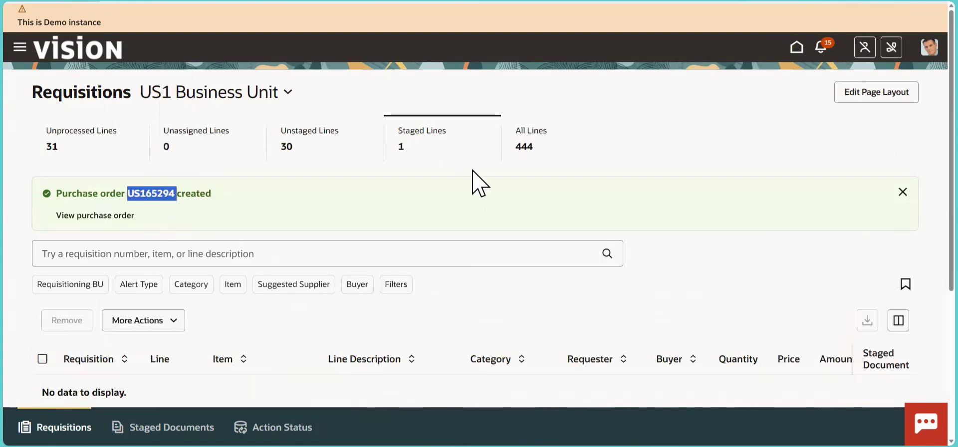
key("alt+Tab")
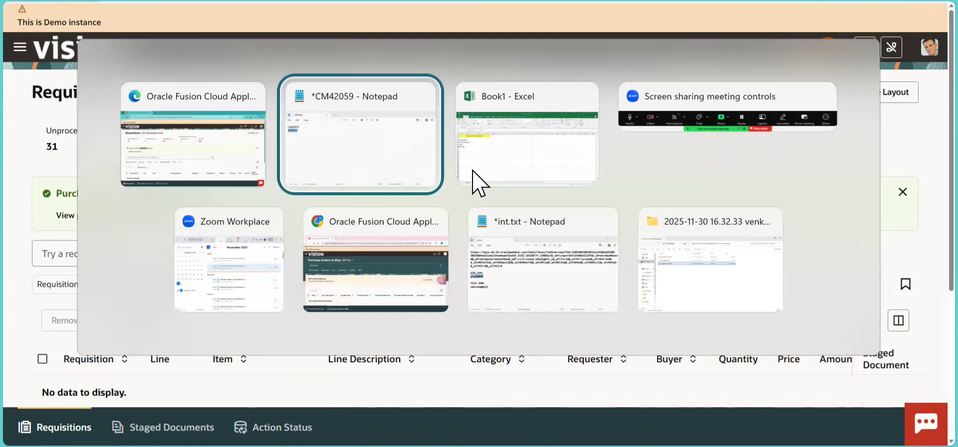
left_click(219, 161)
key("Return")
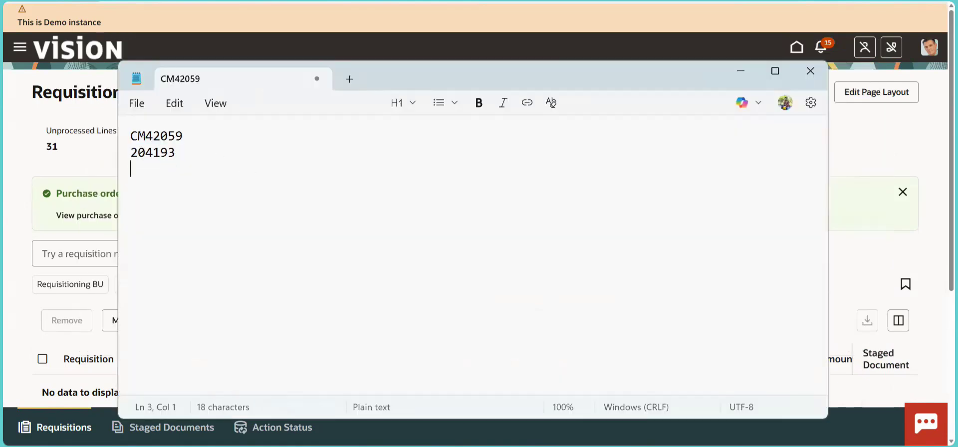
key("ctrl+v")
key("alt+Tab")
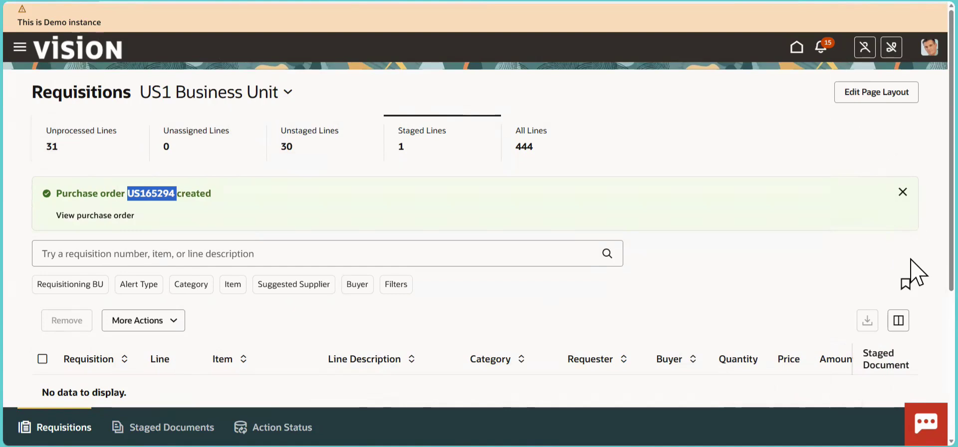
Dismiss the creation notice and open Purchase Orders (New) from the Purchasing work area
left_click(903, 192)
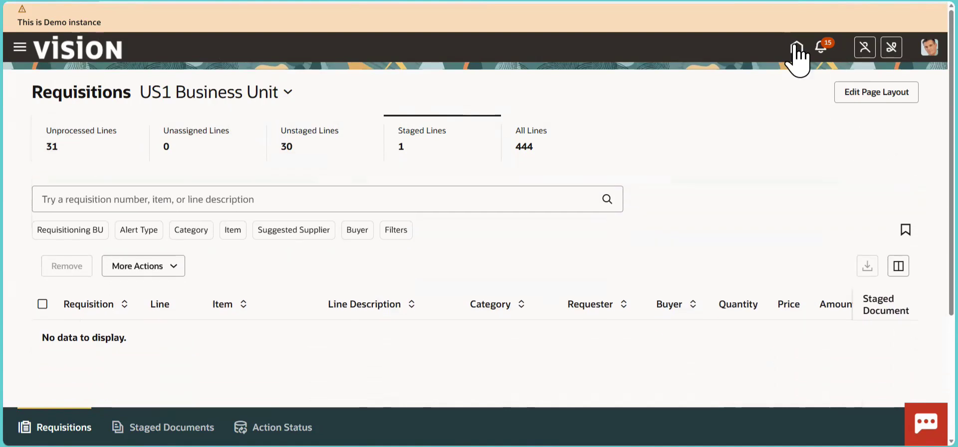
left_click(20, 50)
left_click(706, 90)
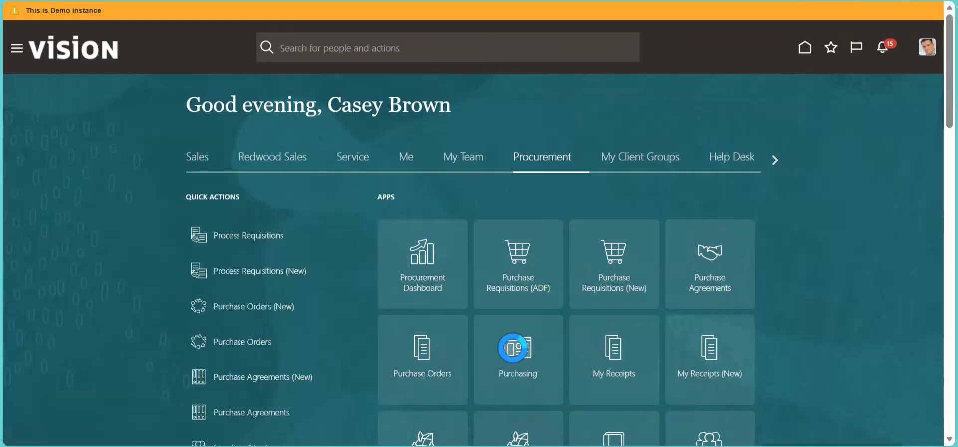
left_click(514, 350)
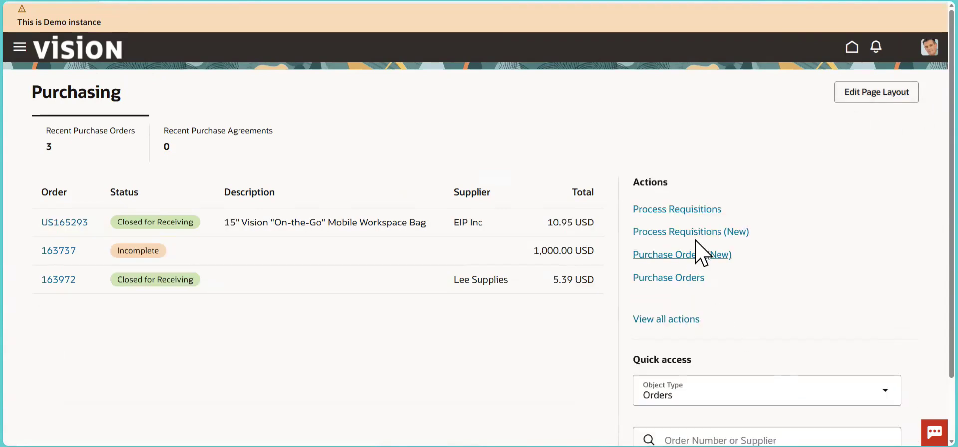
left_click(667, 258)
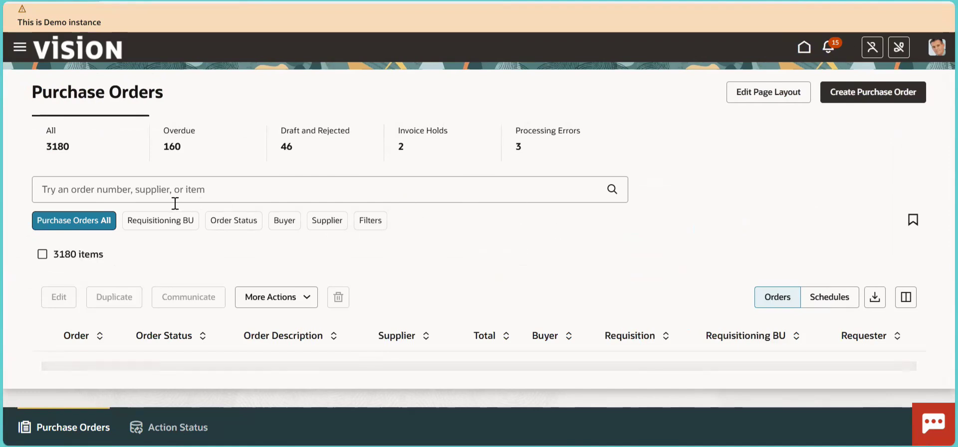
Check the purchase order number in the Notepad notes and open the matching Mobile Workspace Bag order for editing
left_click(129, 191)
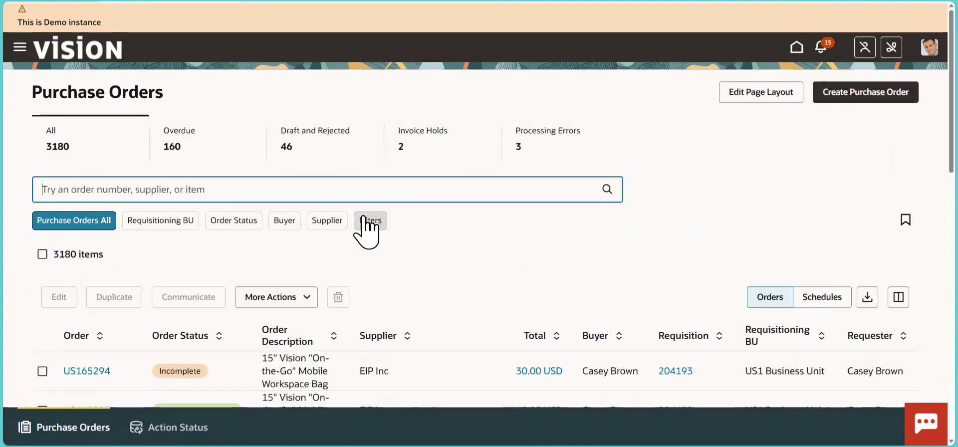
key("alt+Tab")
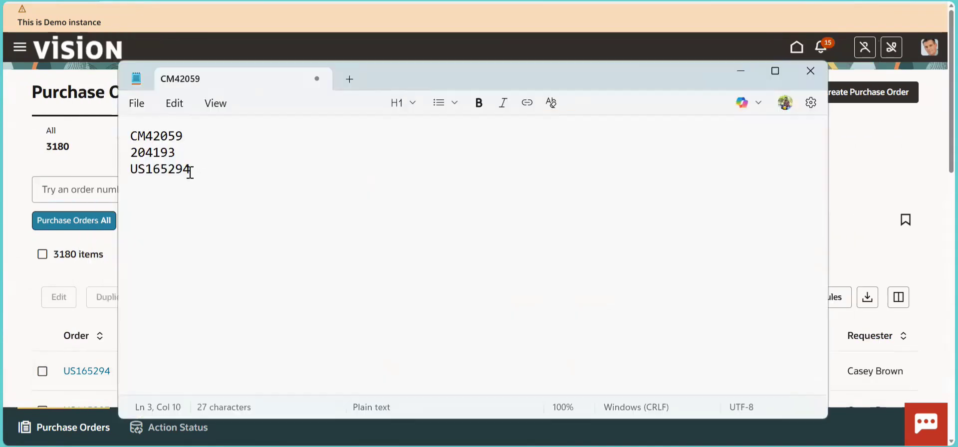
left_click(10, 336)
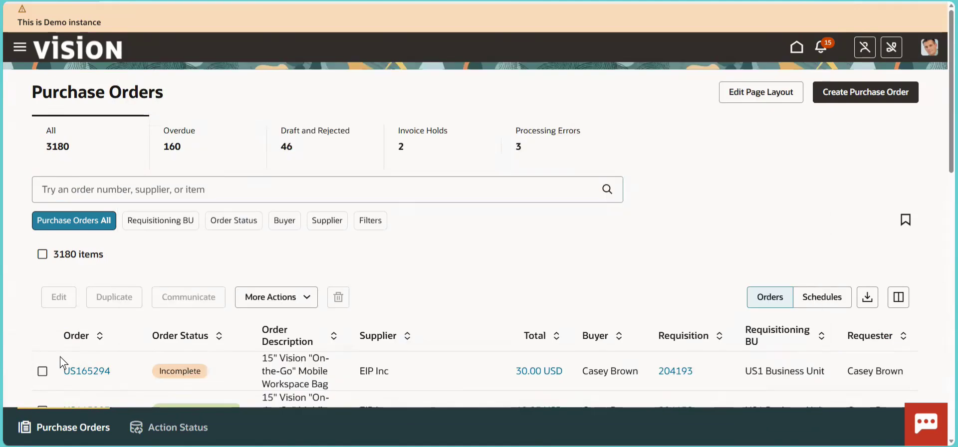
left_click(98, 373)
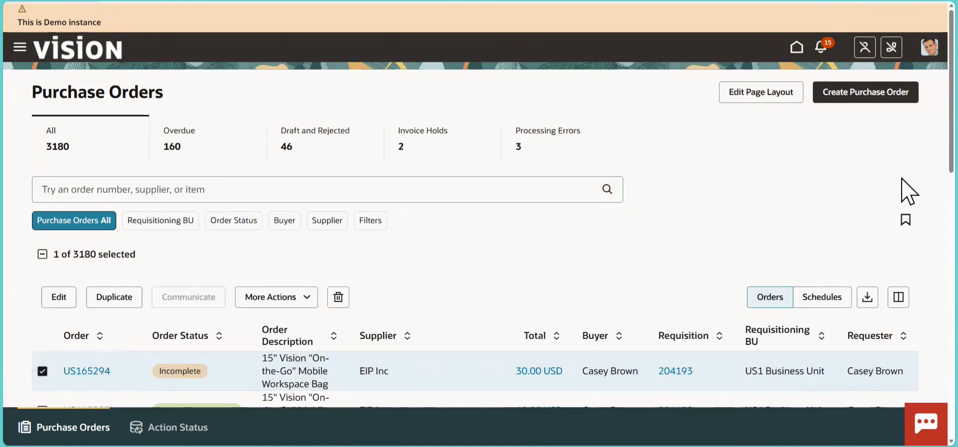
left_click(916, 93)
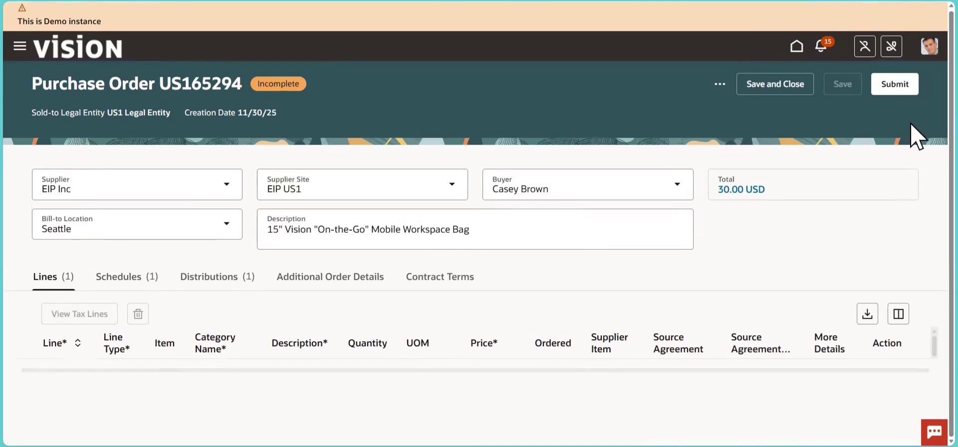
Examine the purchase order's header and all columns of its CM42059 line
left_click_drag(910, 123, 913, 208)
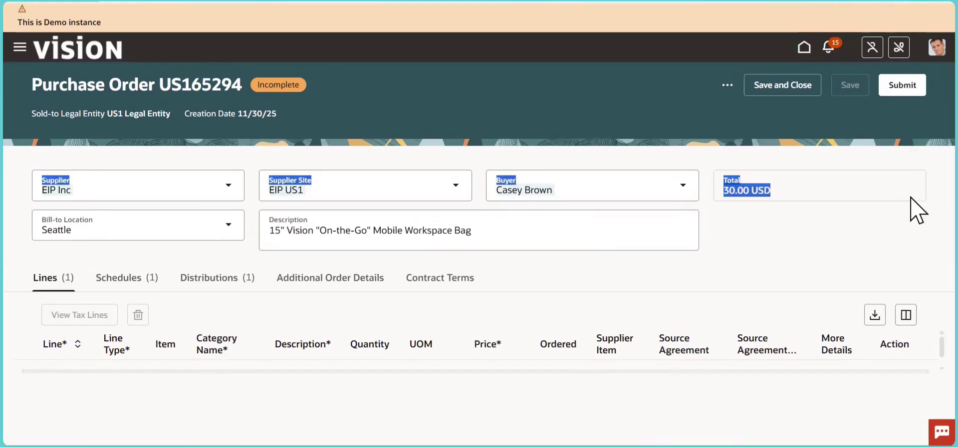
left_click(725, 235)
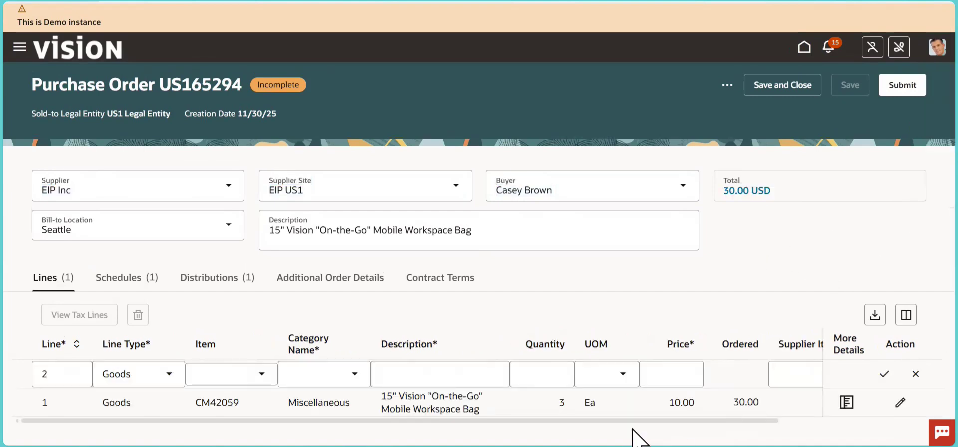
left_click_drag(624, 421, 793, 420)
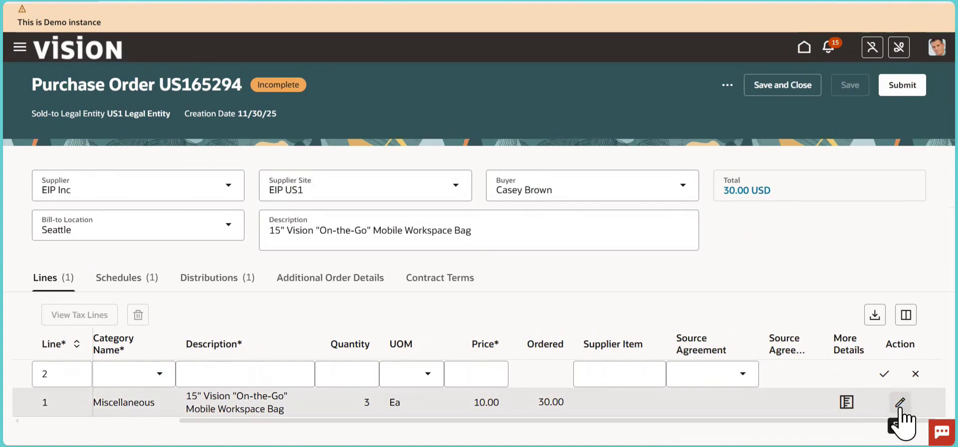
Review the purchase order's schedule, including all its delivery and destination columns, and its distribution
left_click(115, 280)
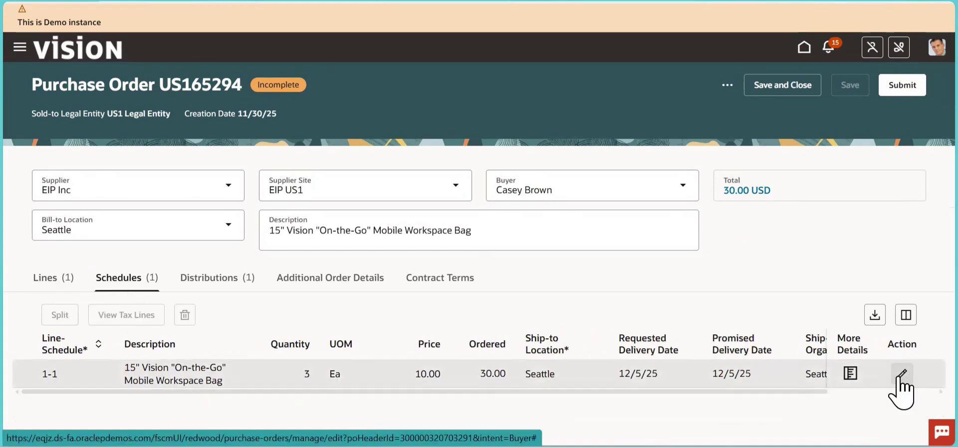
left_click(901, 375)
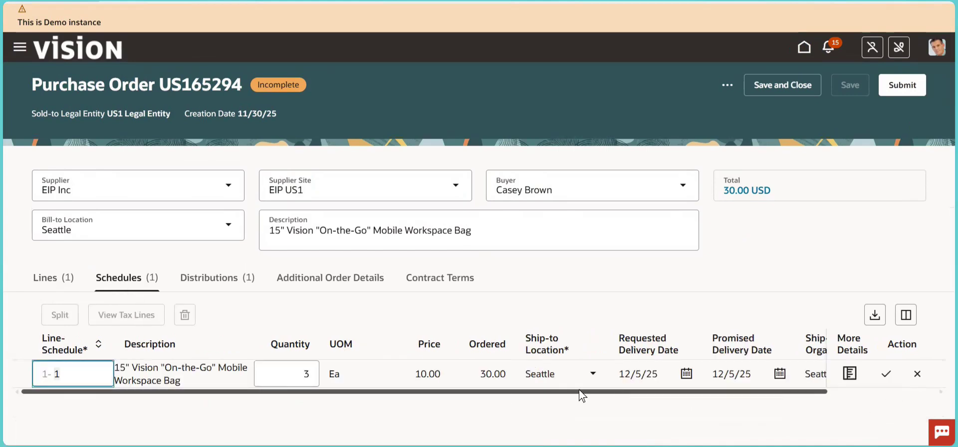
left_click_drag(501, 394, 679, 388)
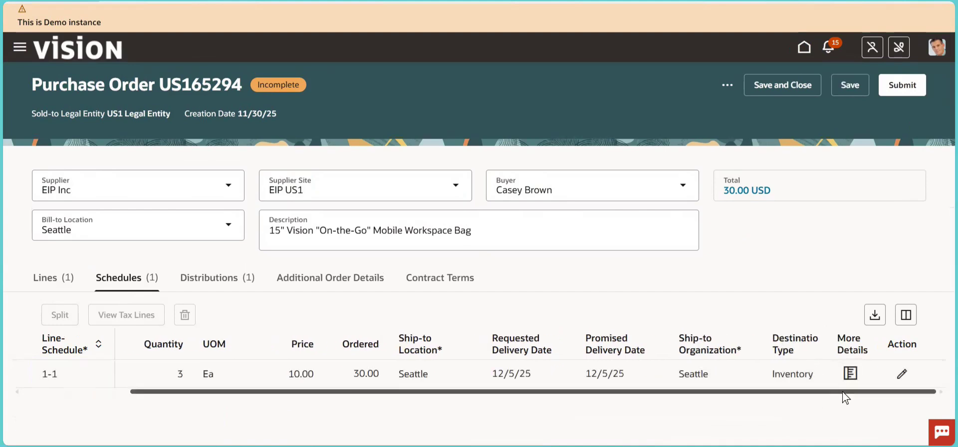
left_click(230, 281)
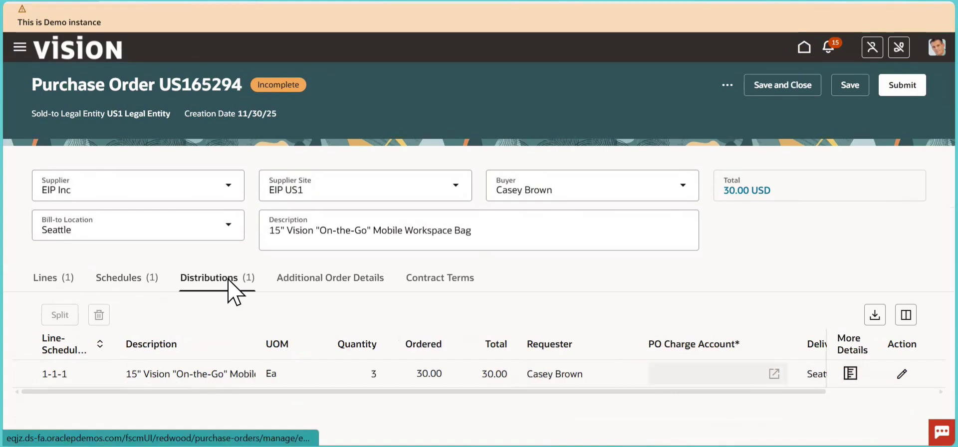
Save the Mobile Workspace Bag purchase order and submit it for approval
left_click(850, 86)
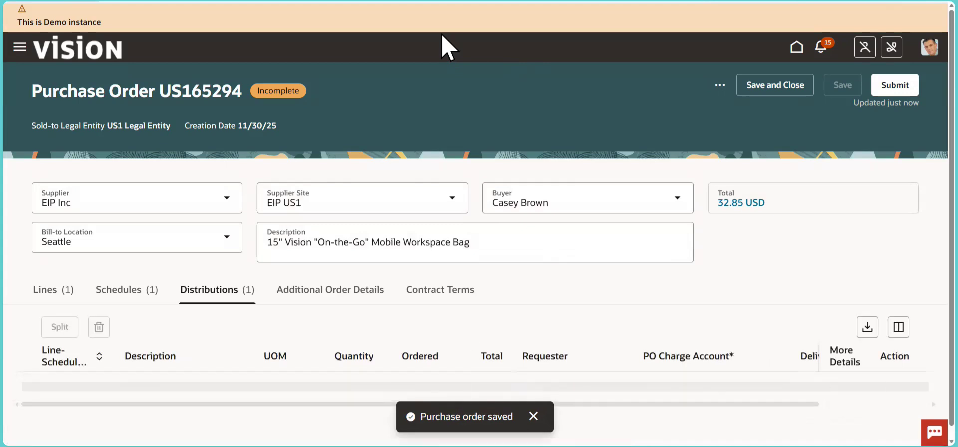
left_click(892, 86)
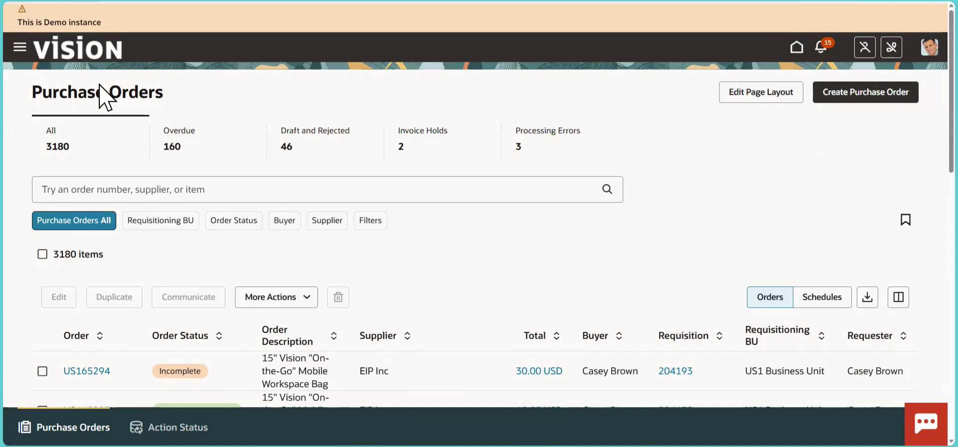
Refresh the list of all purchase orders and check the status of the submitted Mobile Workspace Bag order
left_click(179, 143)
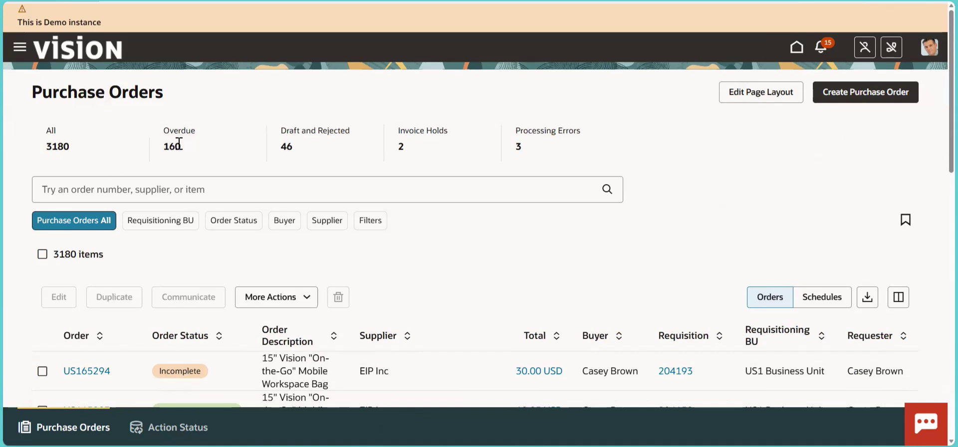
left_click(71, 138)
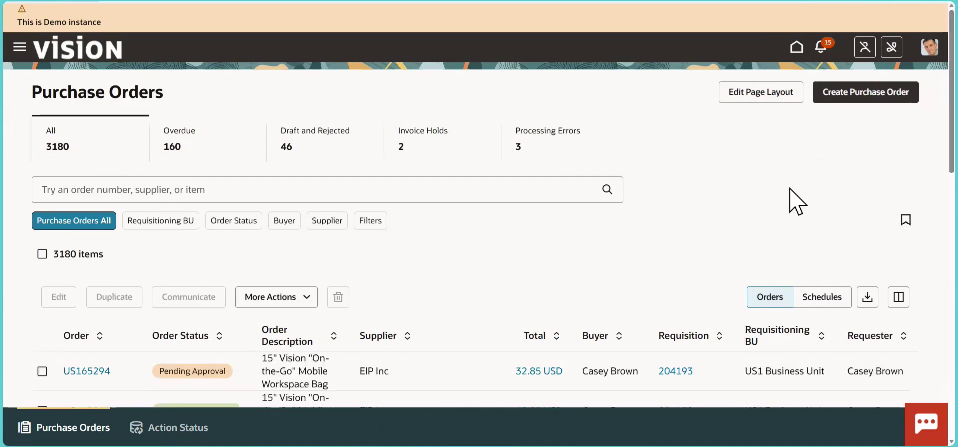
scroll(913, 159, "down", 3)
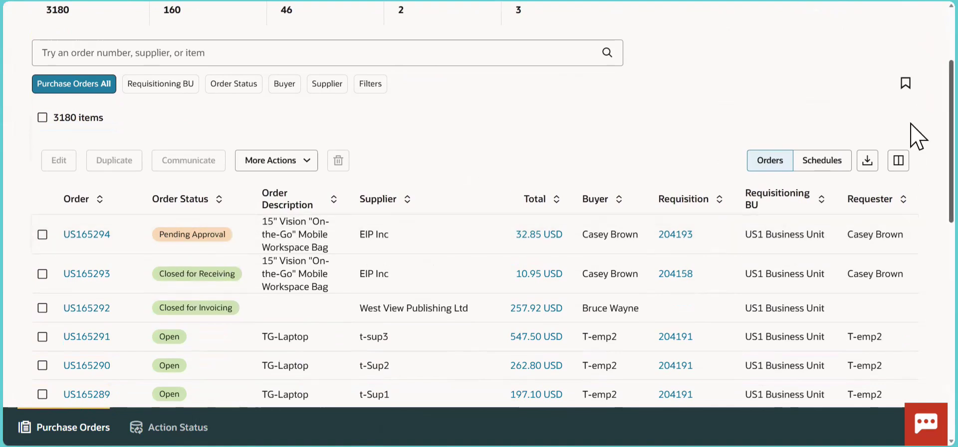
scroll(913, 120, "up", 2)
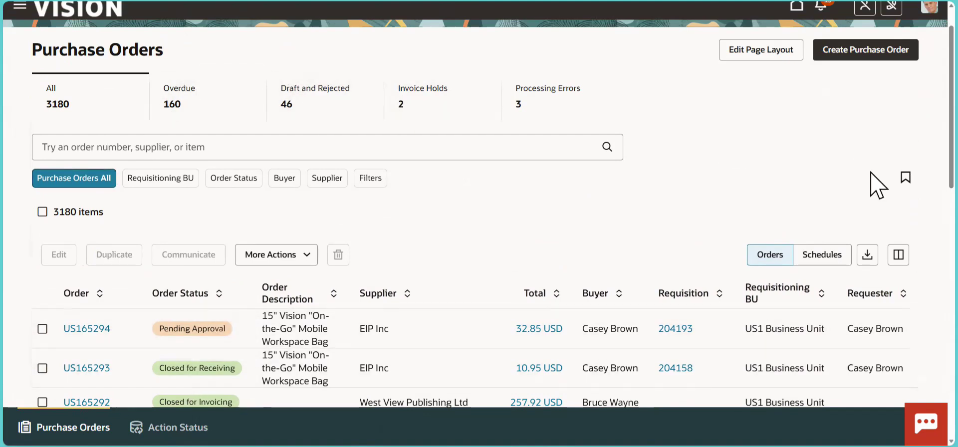
scroll(921, 68, "up", 1)
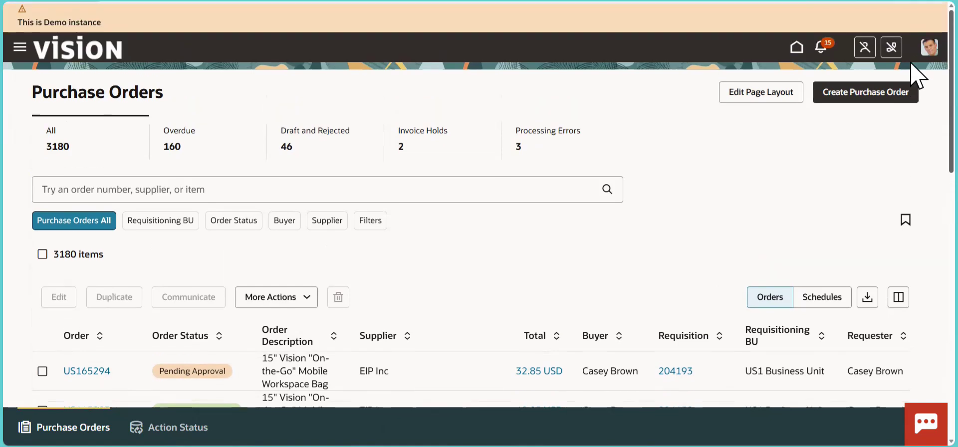
scroll(918, 202, "down", 5)
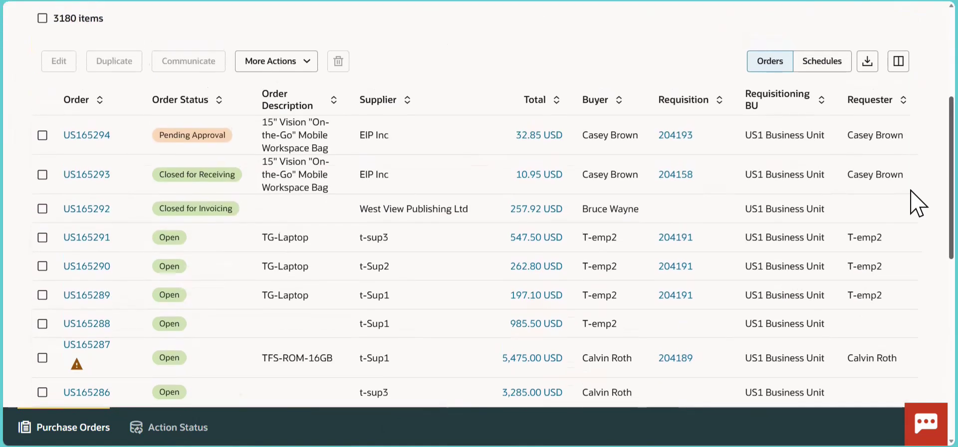
scroll(911, 202, "down", 2)
scroll(918, 223, "up", 3)
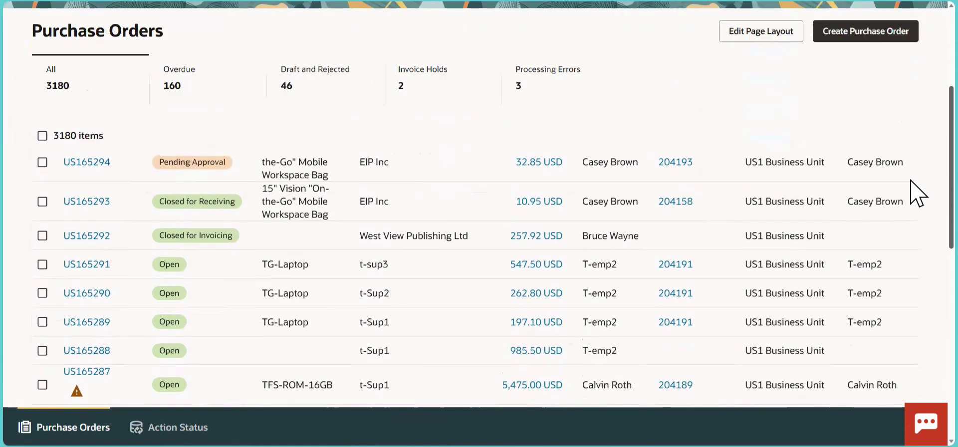
scroll(918, 195, "up", 3)
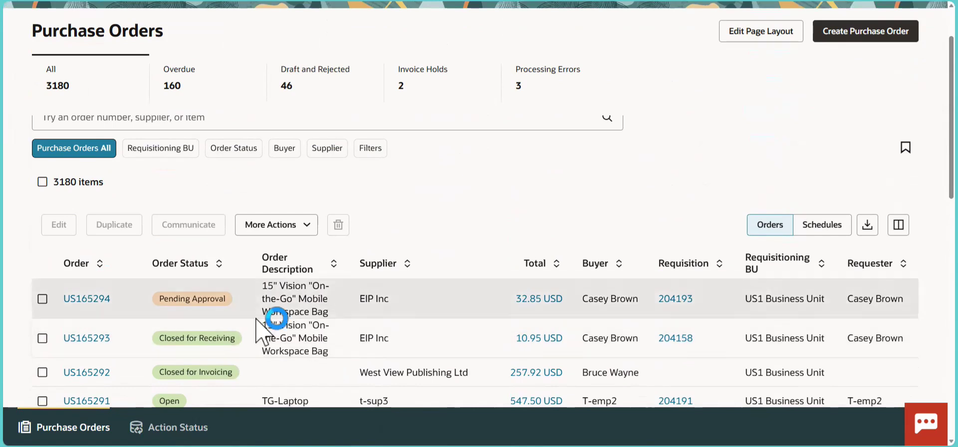
Open the submitted Mobile Workspace Bag purchase order and check the number and status in its heading
left_click(93, 306)
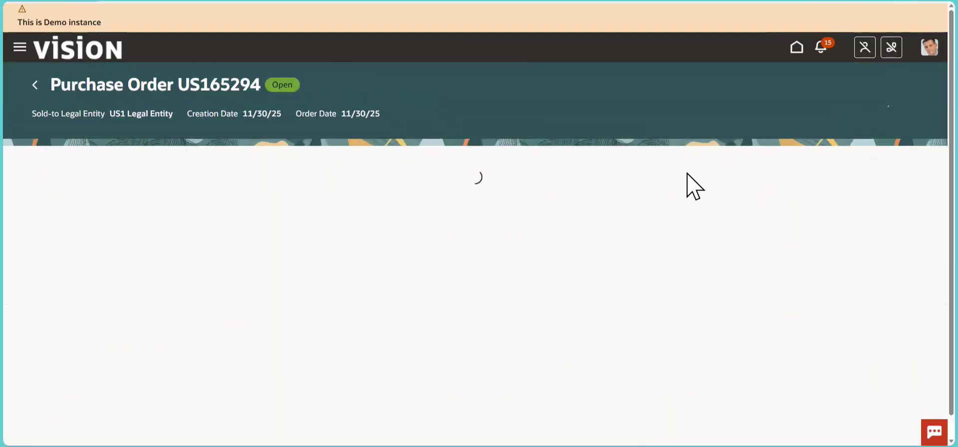
left_click_drag(178, 85, 282, 89)
triple_click(281, 88)
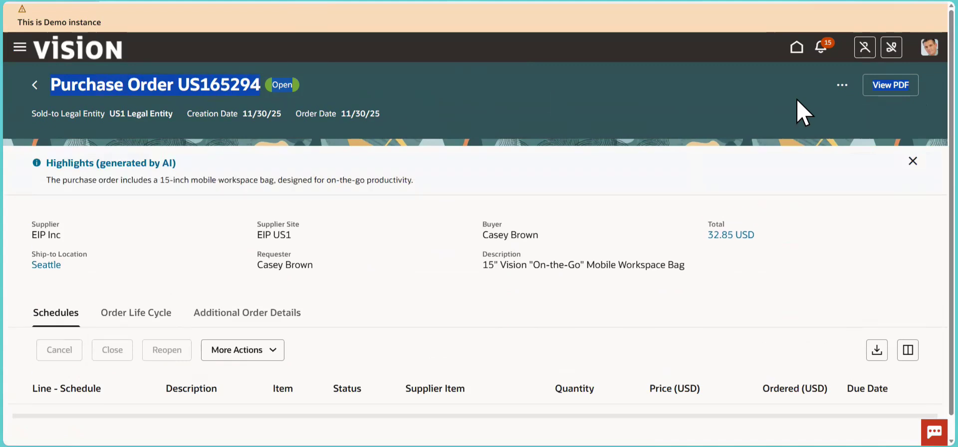
View the life cycle of the newest Mobile Workspace Bag requisition under My Requisitions and review its chart, line details and related documents
left_click(795, 50)
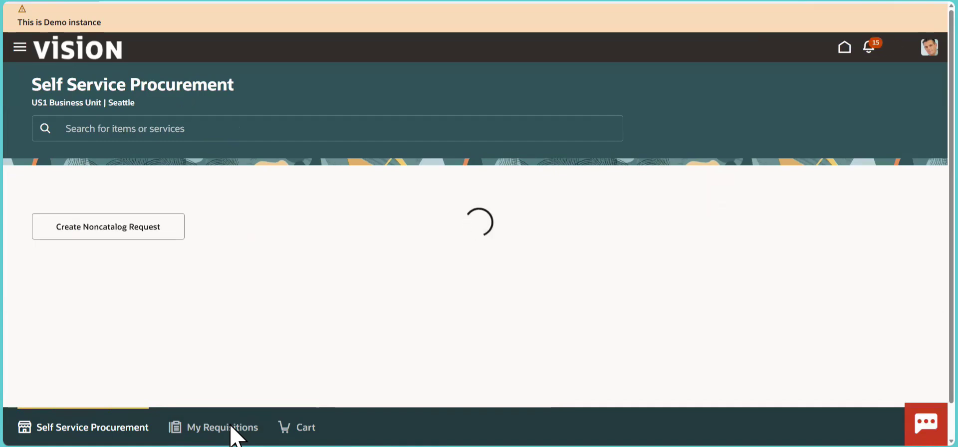
left_click(206, 429)
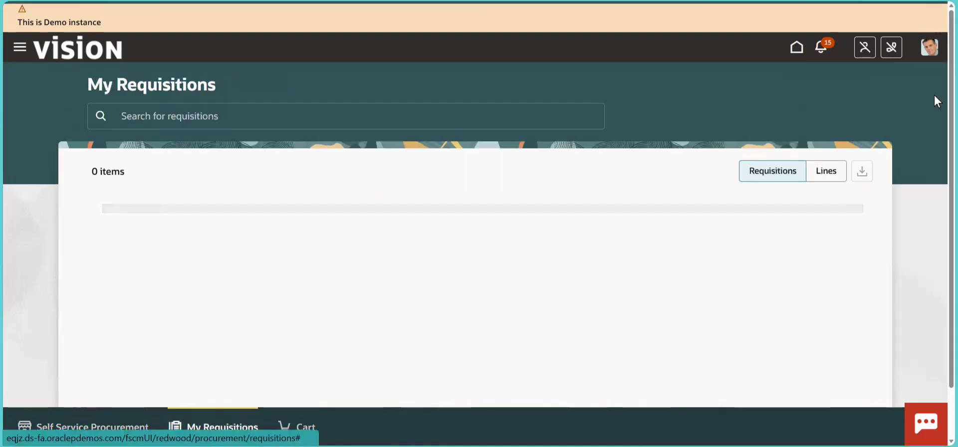
scroll(936, 100, "down", 2)
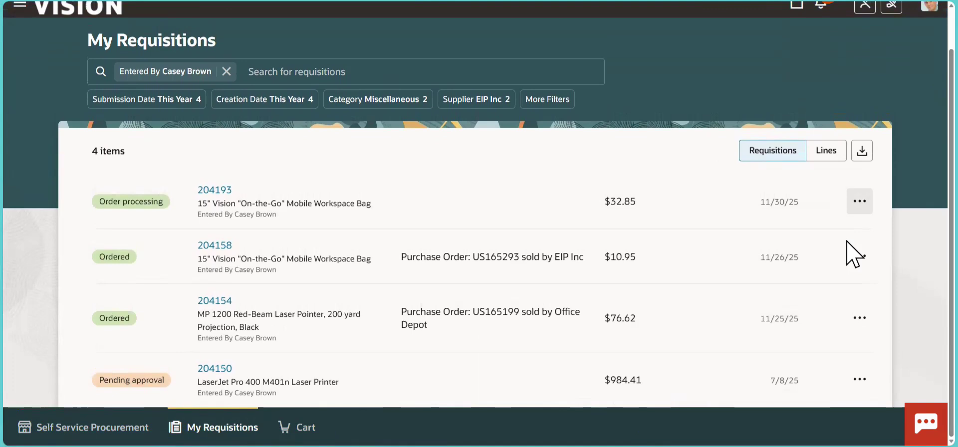
left_click(857, 205)
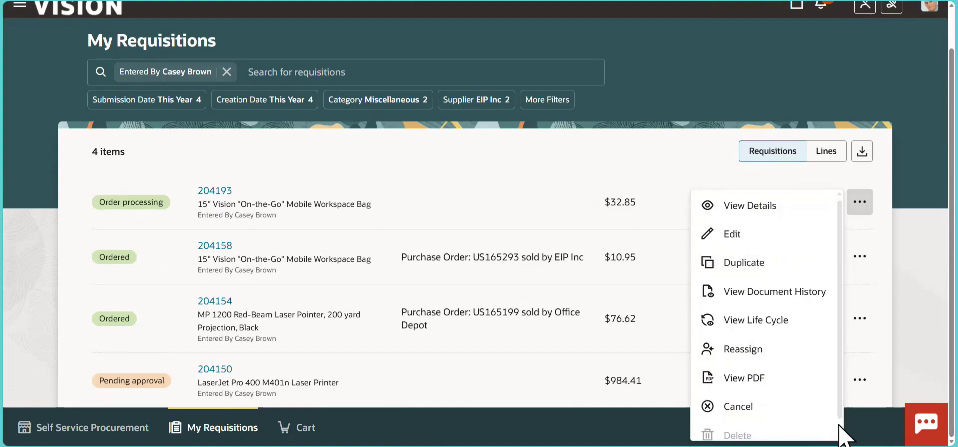
scroll(843, 424, "down", 1)
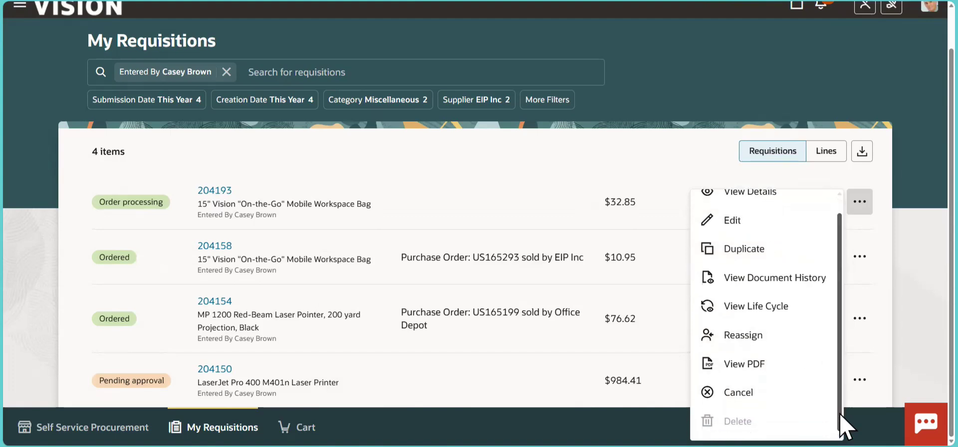
left_click(786, 313)
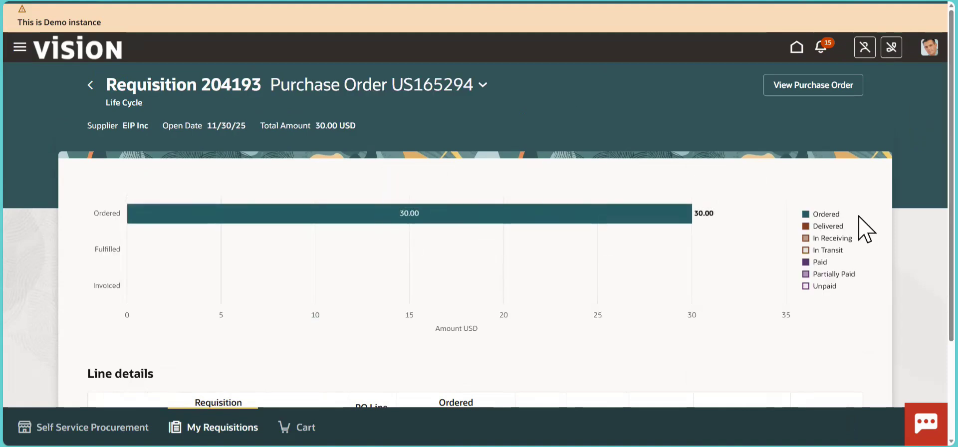
scroll(909, 214, "down", 3)
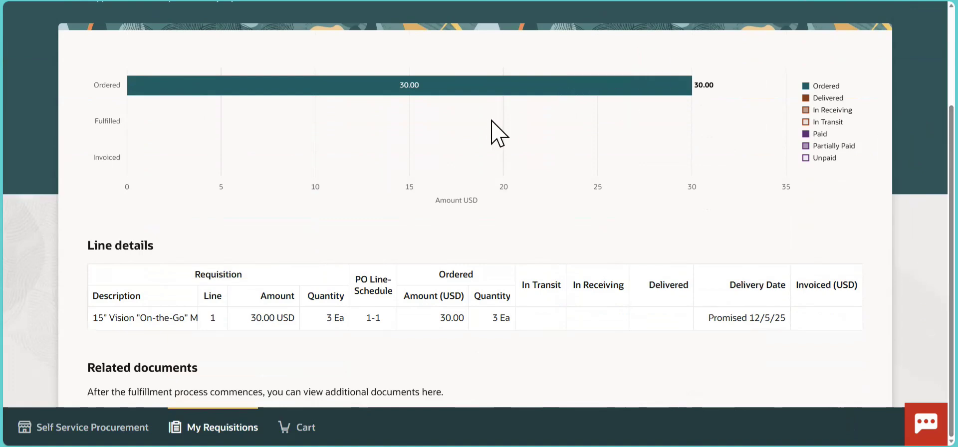
scroll(913, 140, "up", 3)
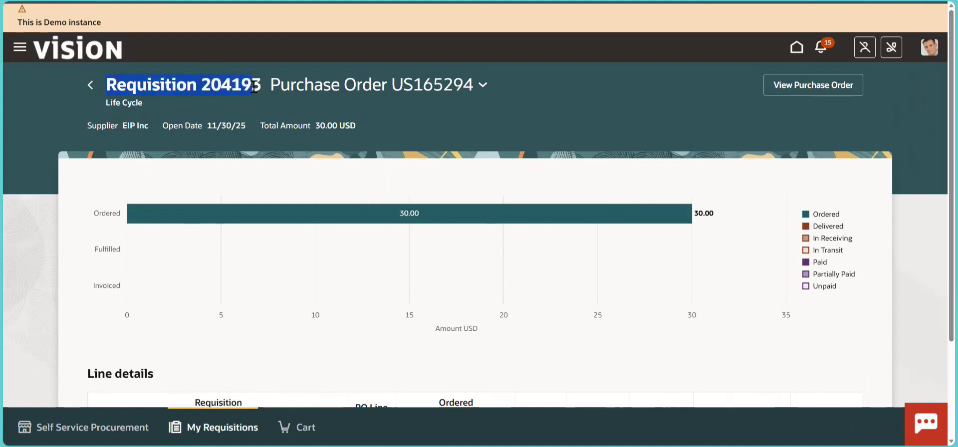
left_click_drag(254, 86, 262, 86)
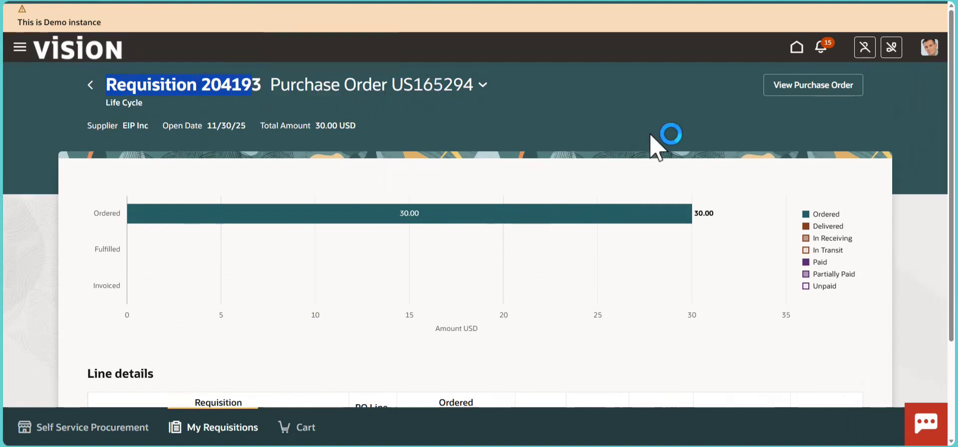
Switch to the supplier's Oracle Fusion session in Chrome, refresh the expired page and sign in with the saved supplier credentials
mouse_move(642, 446)
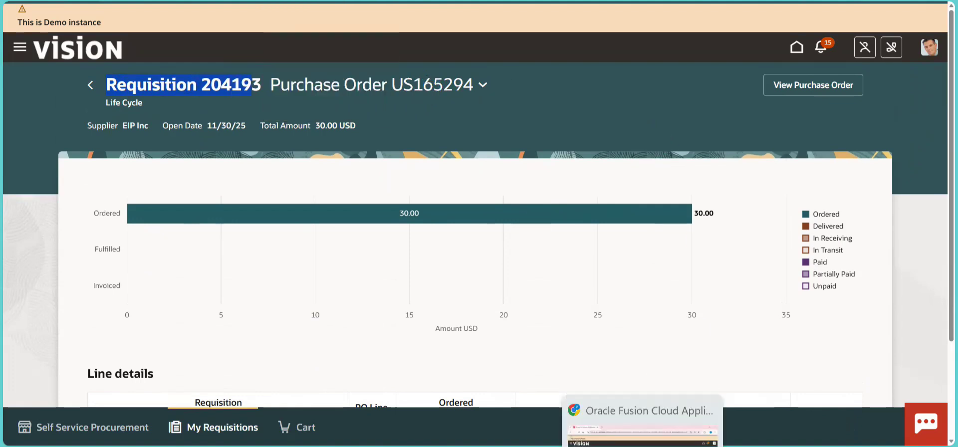
mouse_move(412, 446)
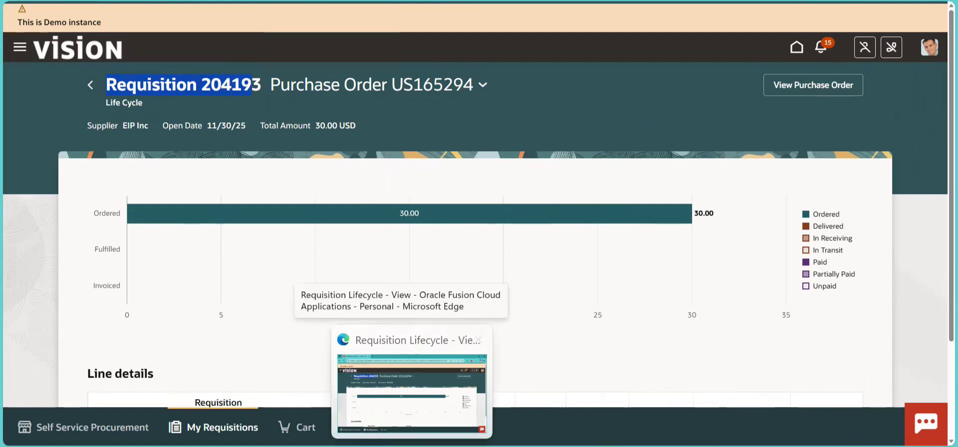
left_click(642, 446)
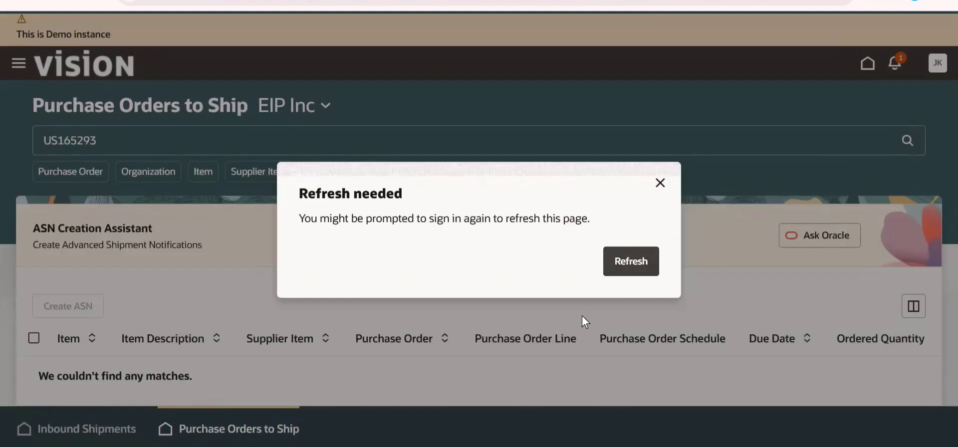
left_click(639, 261)
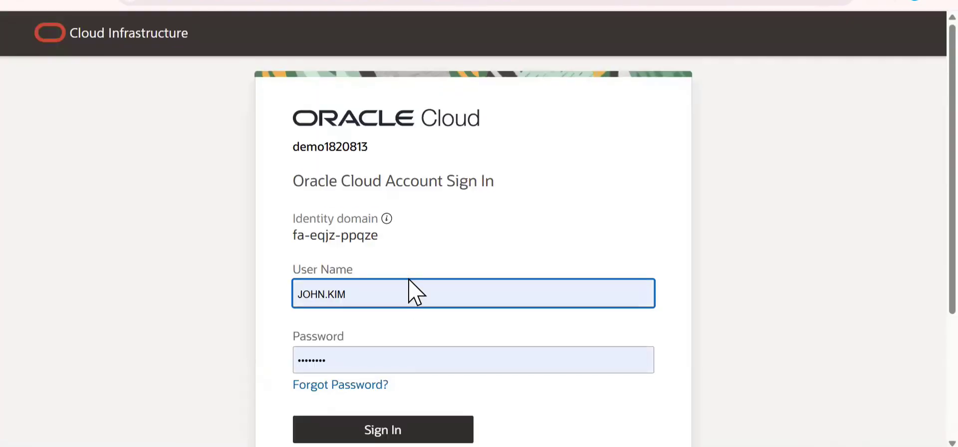
left_click(377, 431)
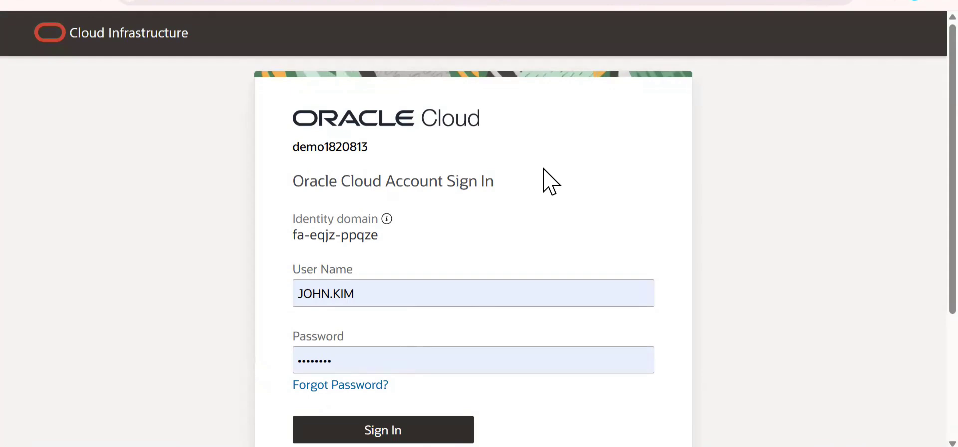
Copy the purchase order number from the CM42059 notes in Notepad and return to the supplier's Oracle Fusion session
key("alt+Tab")
key("alt+Tab")
key("alt+Tab")
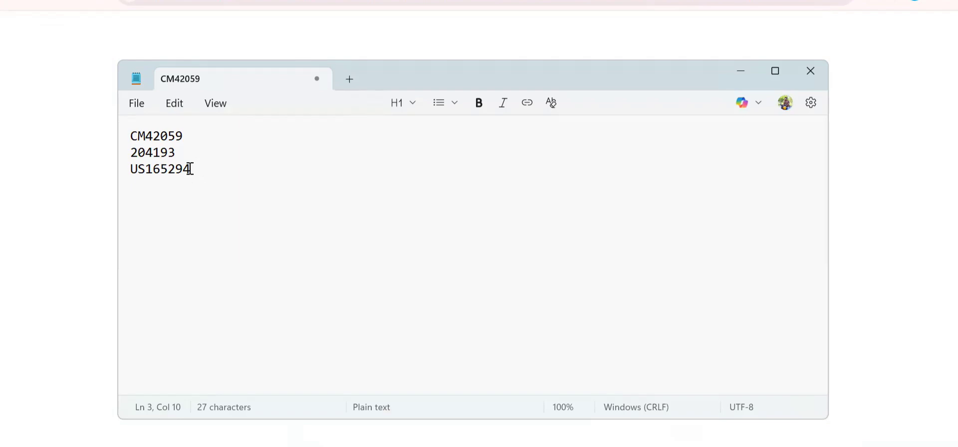
double_click(190, 168)
key("ctrl+c")
key("alt+Tab")
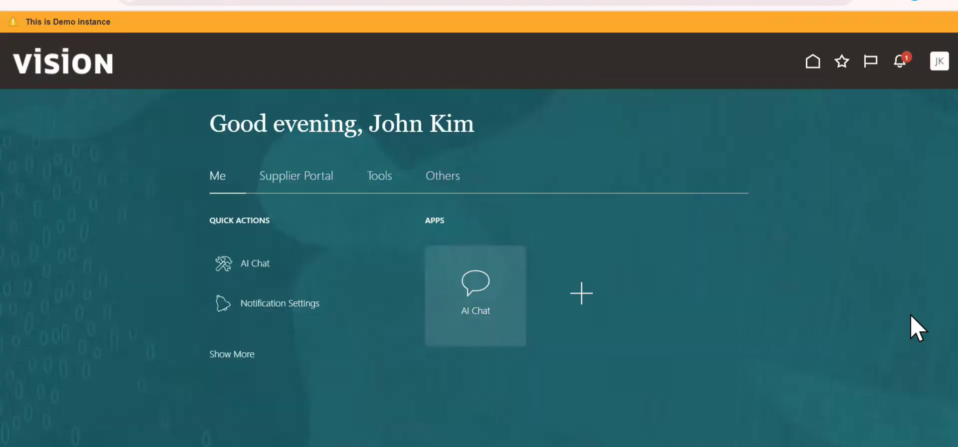
Open the advance shipment notices in Supplier Portal and show the list of Purchase Orders to Ship
left_click(280, 177)
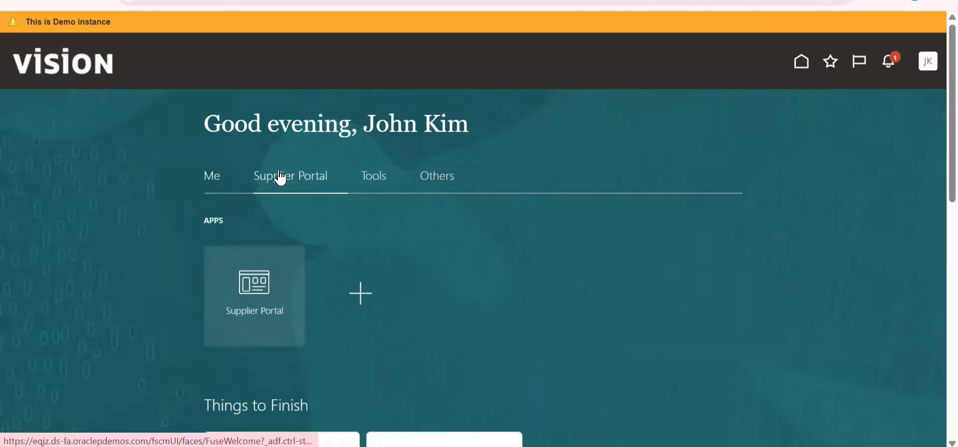
left_click(256, 280)
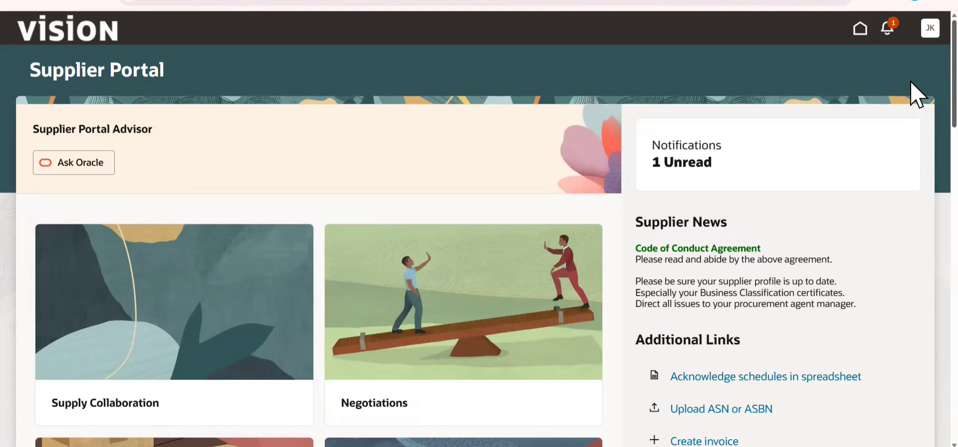
scroll(910, 158, "down", 5)
scroll(912, 139, "up", 2)
scroll(914, 189, "down", 6)
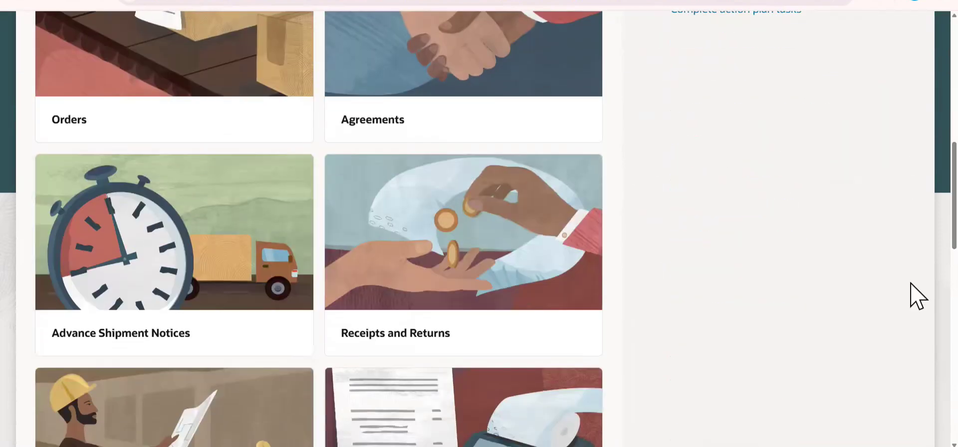
scroll(911, 56, "up", 5)
scroll(911, 40, "up", 4)
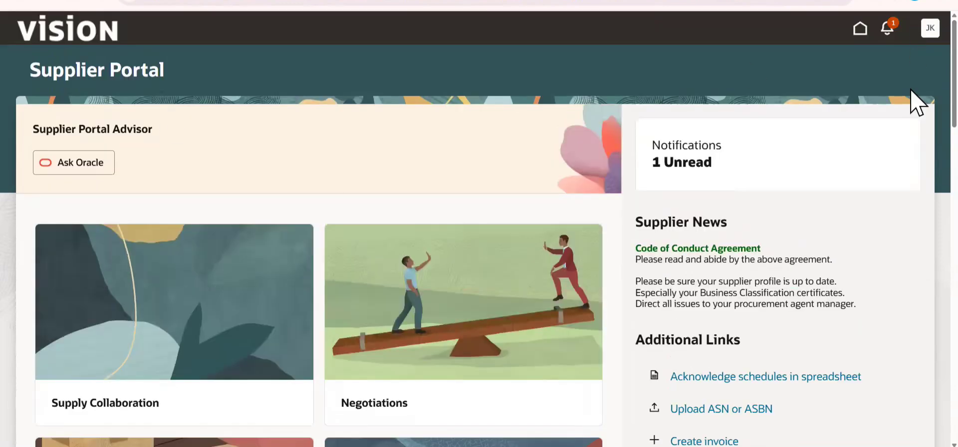
scroll(910, 124, "down", 1)
scroll(911, 178, "down", 8)
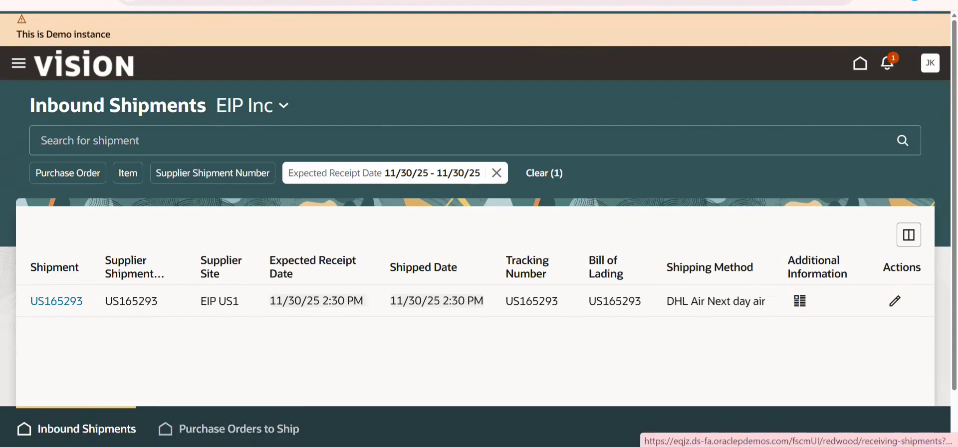
left_click(267, 437)
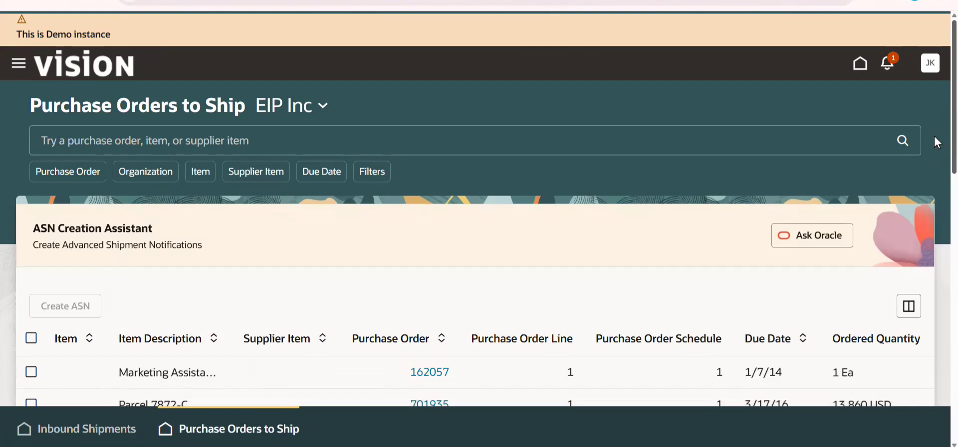
Search the orders to ship by the copied purchase order number and start an ASN for its CM42059 line
scroll(937, 143, "down", 4)
scroll(934, 165, "up", 4)
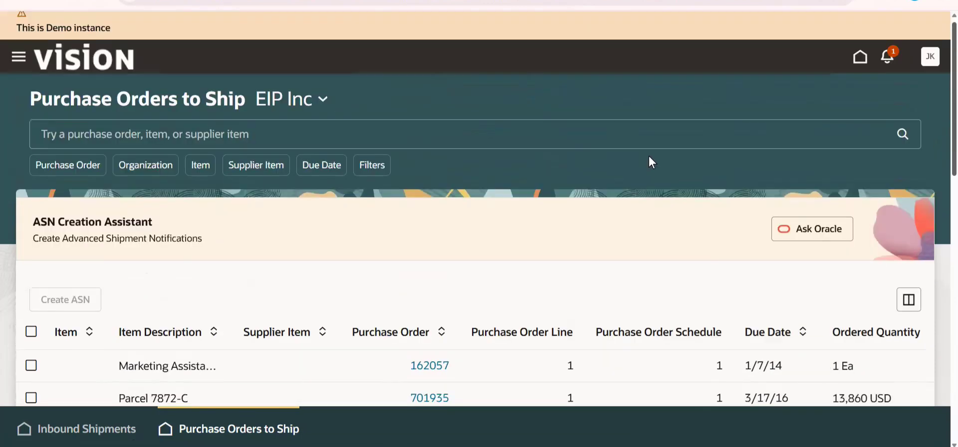
left_click(117, 139)
key("ctrl+v")
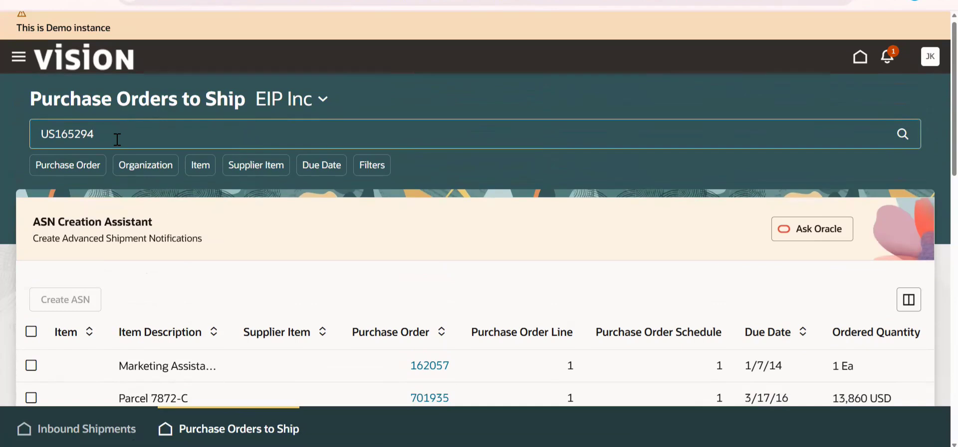
key("Return")
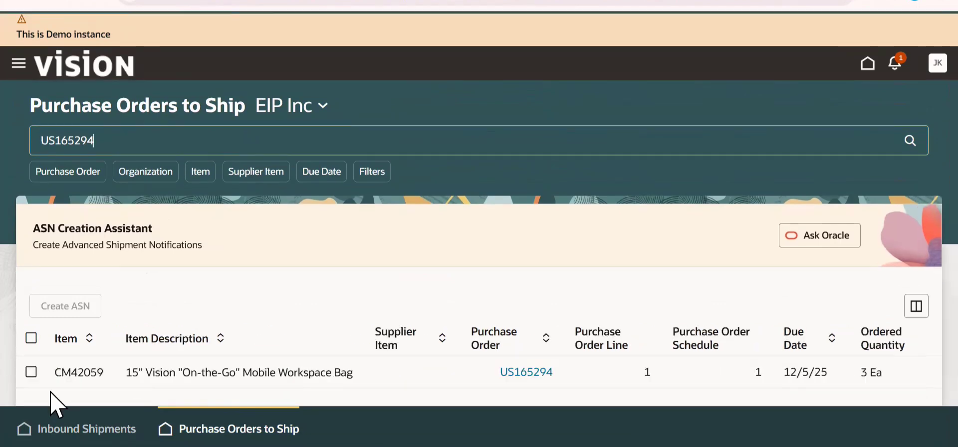
left_click(31, 371)
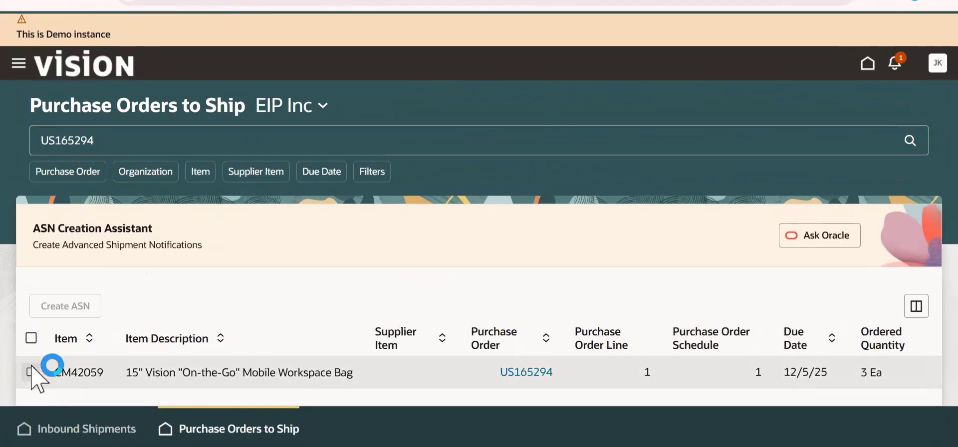
left_click(68, 317)
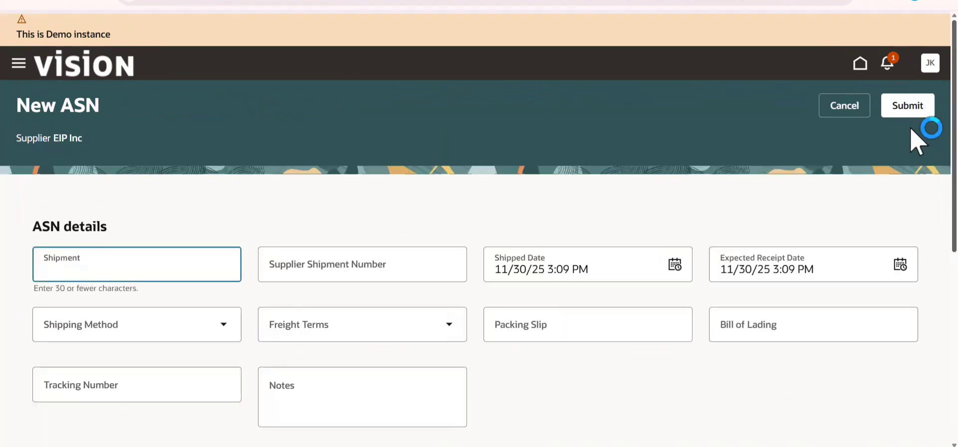
Enter the purchase order number as Shipment and Supplier Shipment Number, with 11/30/25 3:09 PM as the expected receipt date
scroll(759, 214, "down", 2)
type("US165294")
key("Tab")
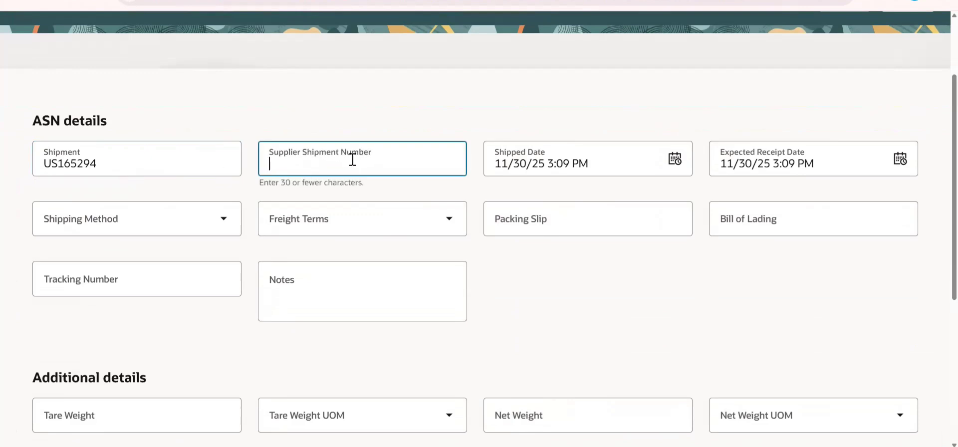
key("ctrl+v")
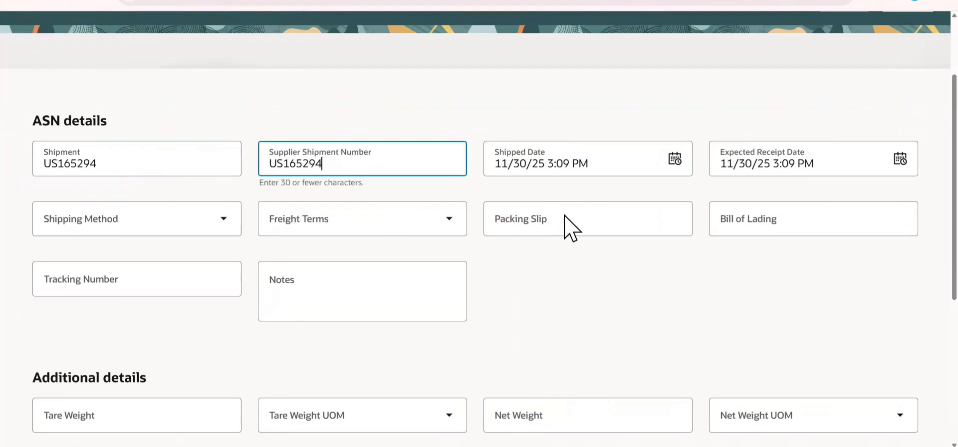
left_click(901, 159)
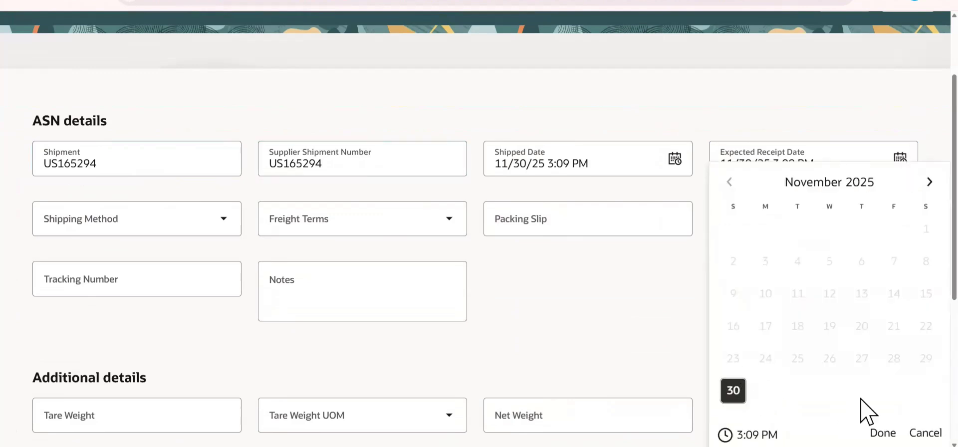
left_click(883, 433)
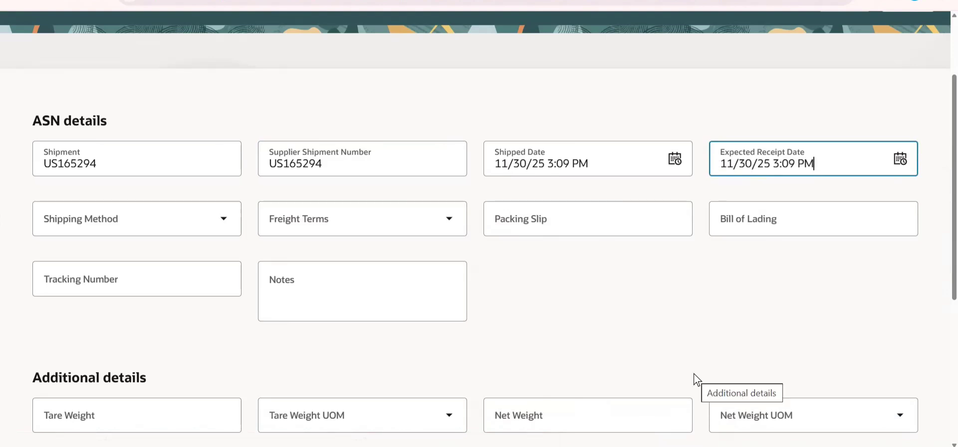
Set the ASN's shipping method to DHL-Air-Next day air and its freight terms to Cash on Delivery
left_click(215, 223)
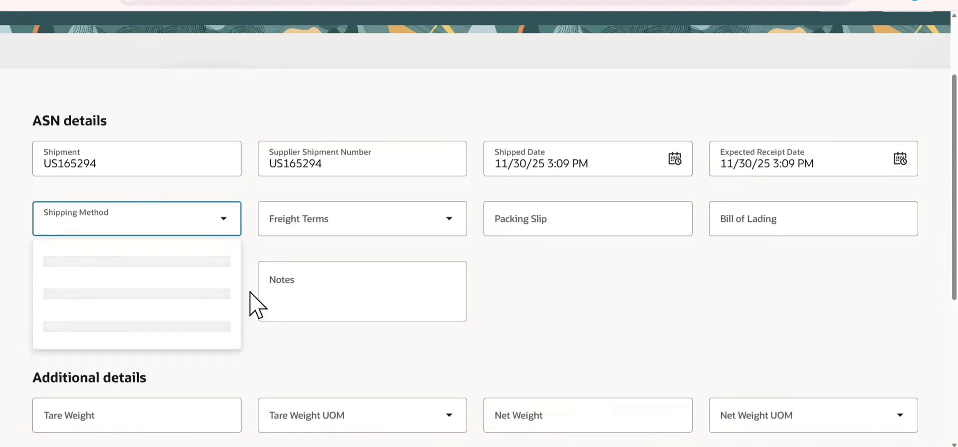
key("Return")
left_click(448, 222)
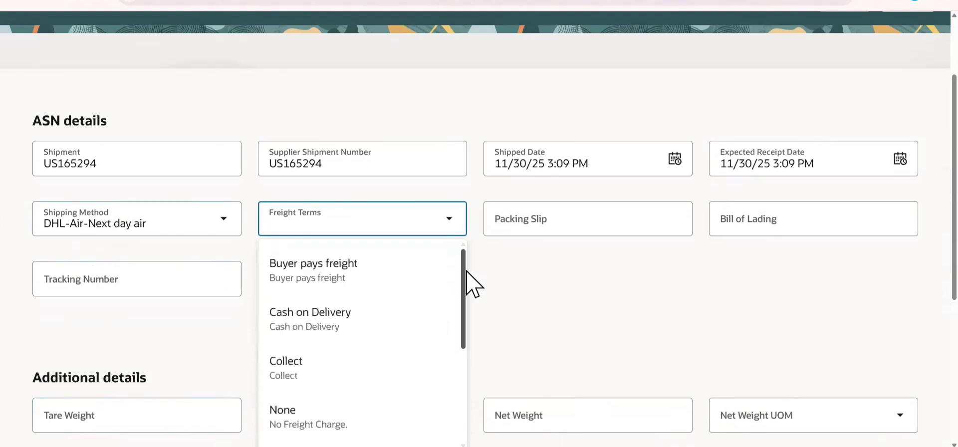
left_click_drag(462, 270, 462, 299)
left_click(360, 284)
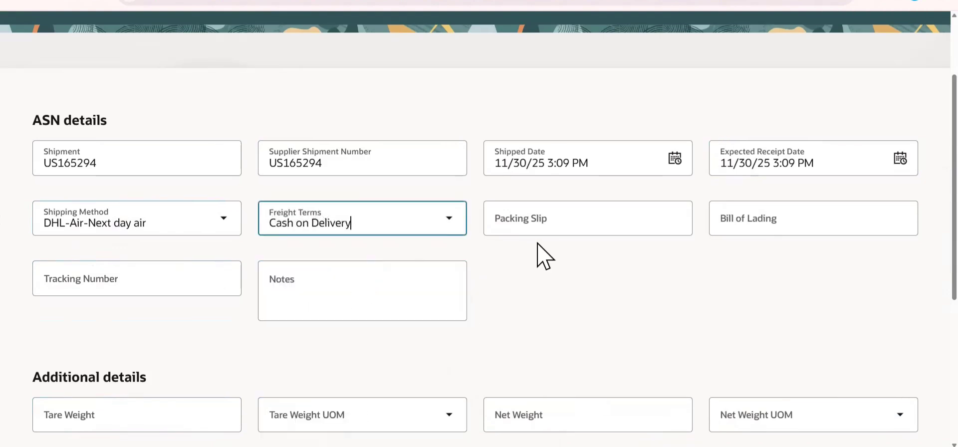
Enter the purchase order number as the ASN's Bill of Lading and Tracking Number
left_click(742, 219)
key("ctrl+v")
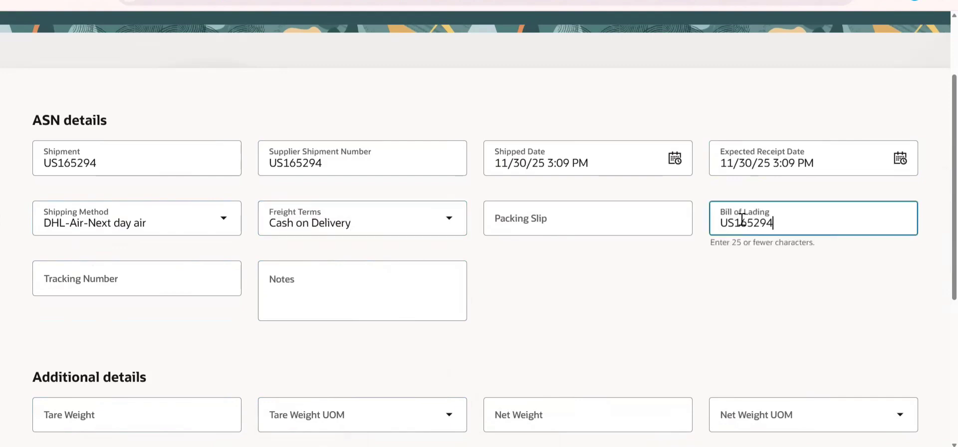
left_click(160, 288)
key("ctrl+v")
Edit the CM42059 ASN line and set its shipped quantity to 3 Ea
scroll(916, 299, "down", 5)
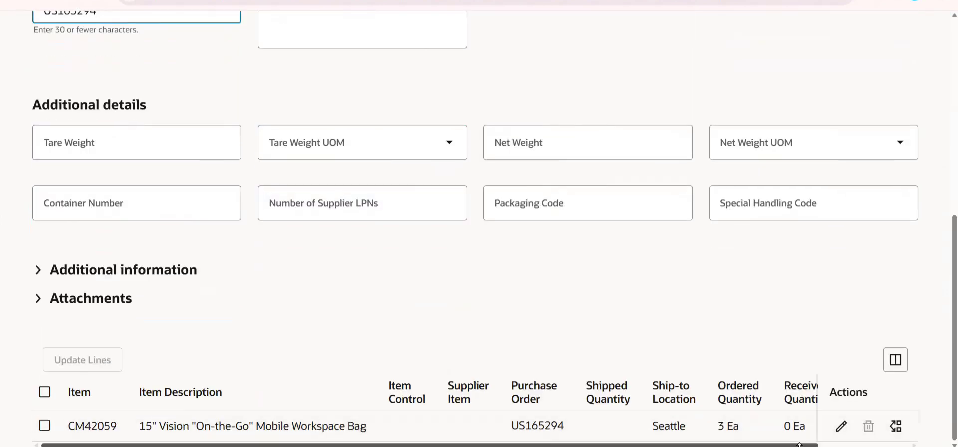
left_click(840, 432)
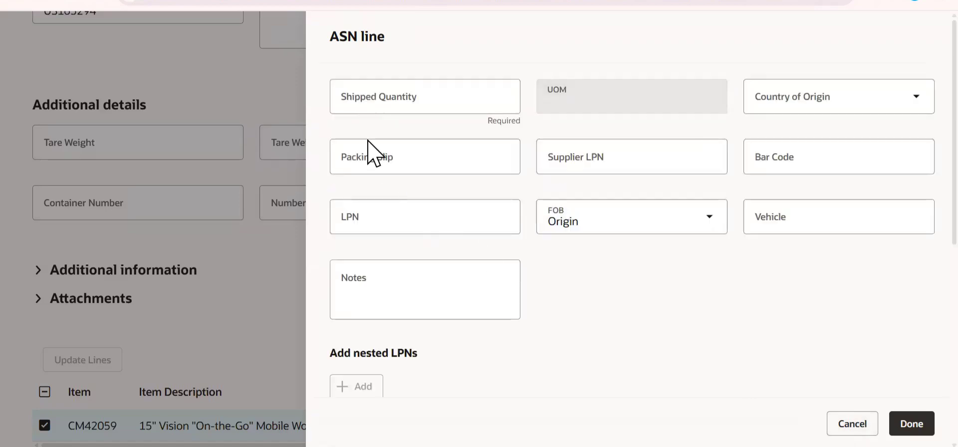
left_click(400, 104)
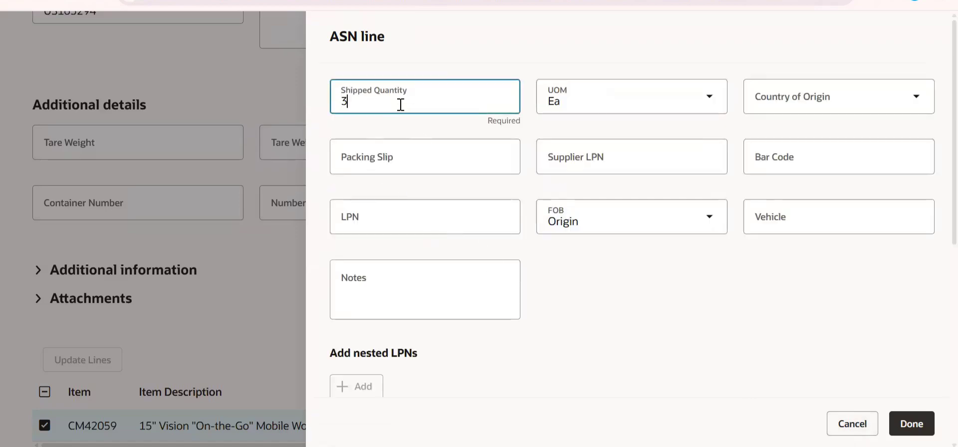
left_click(911, 425)
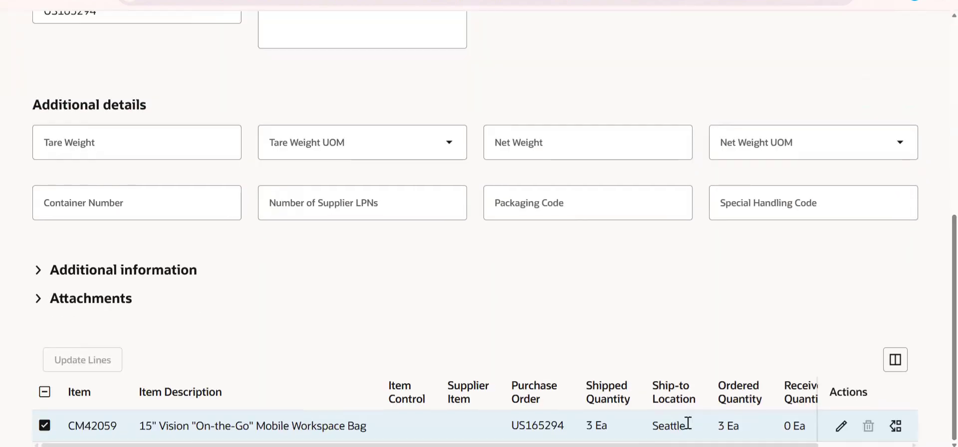
Review the completed ASN details and its CM42059 line, and submit the ASN
scroll(917, 245, "up", 7)
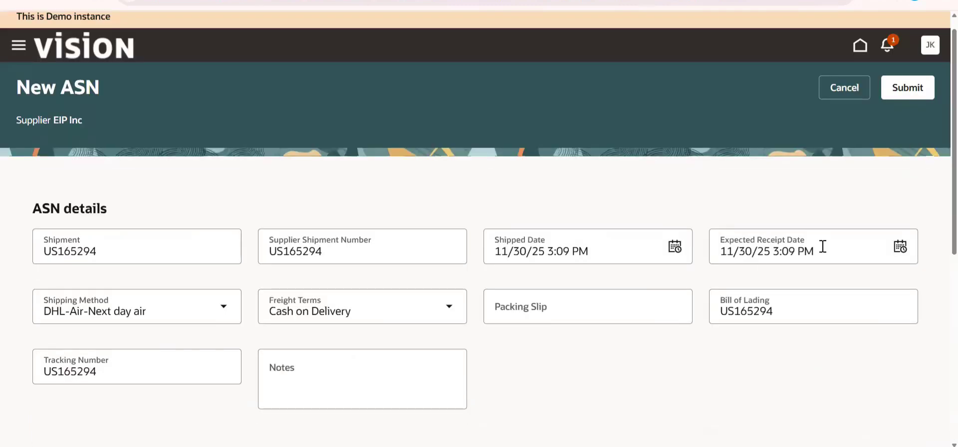
scroll(934, 278, "down", 7)
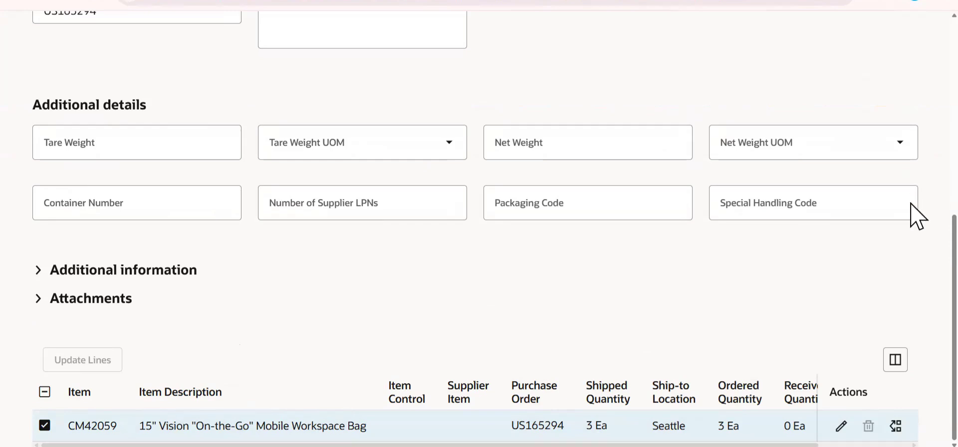
scroll(916, 171, "up", 8)
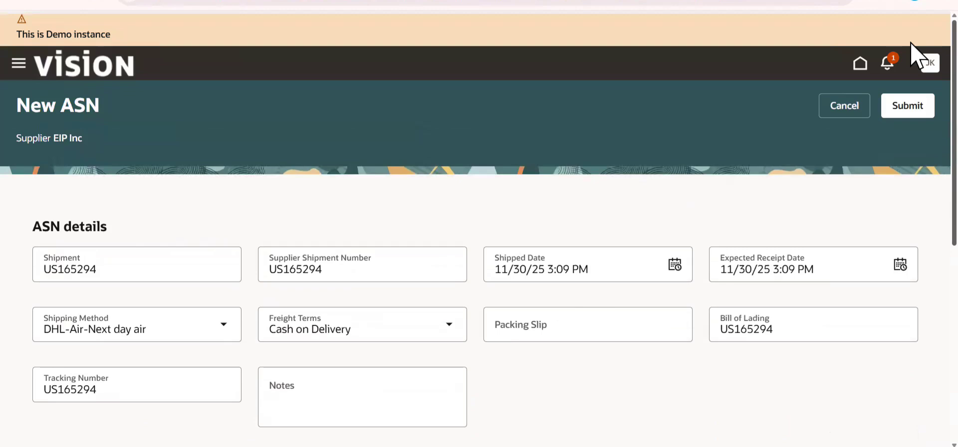
left_click(916, 109)
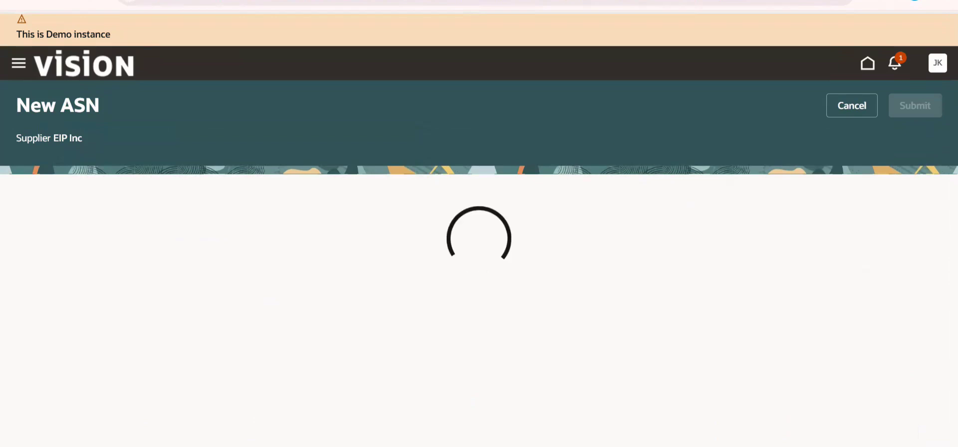
left_click(843, 445)
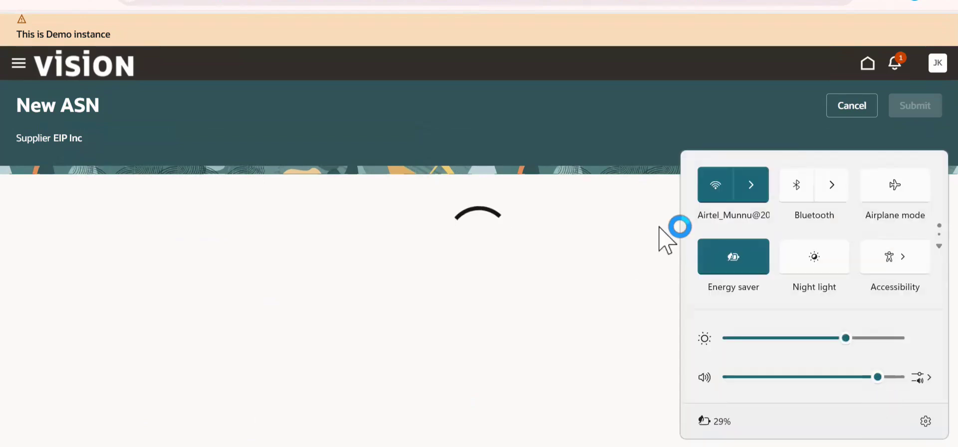
left_click(584, 199)
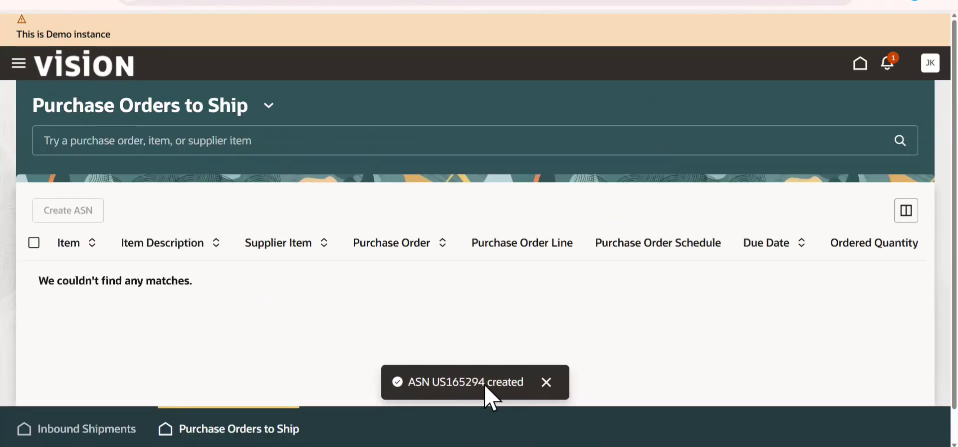
Switch to the buyer's Oracle Fusion session in Edge and return to its home page
mouse_move(610, 446)
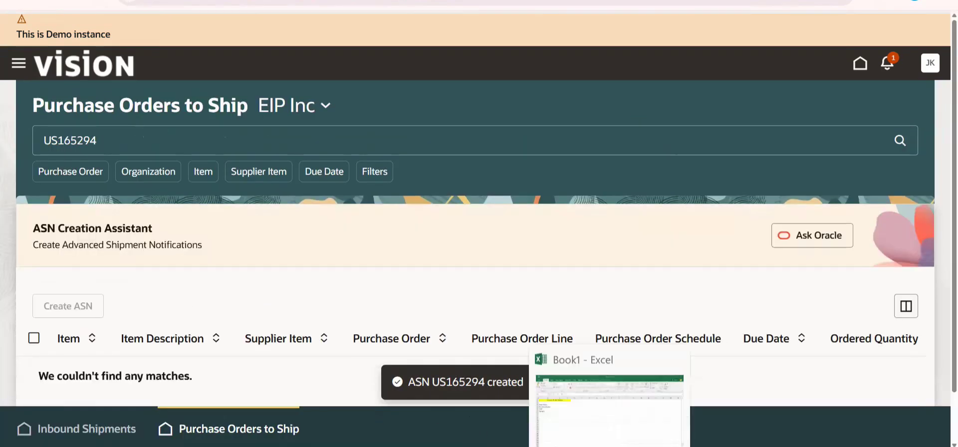
mouse_move(412, 446)
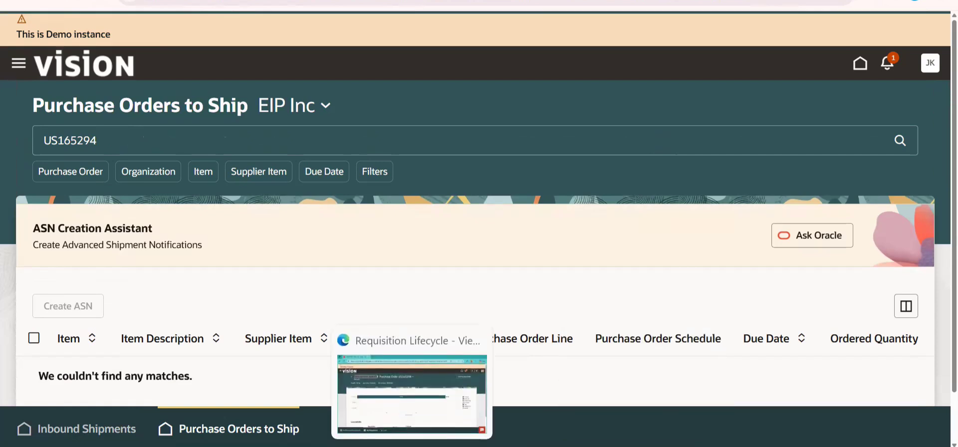
left_click(413, 419)
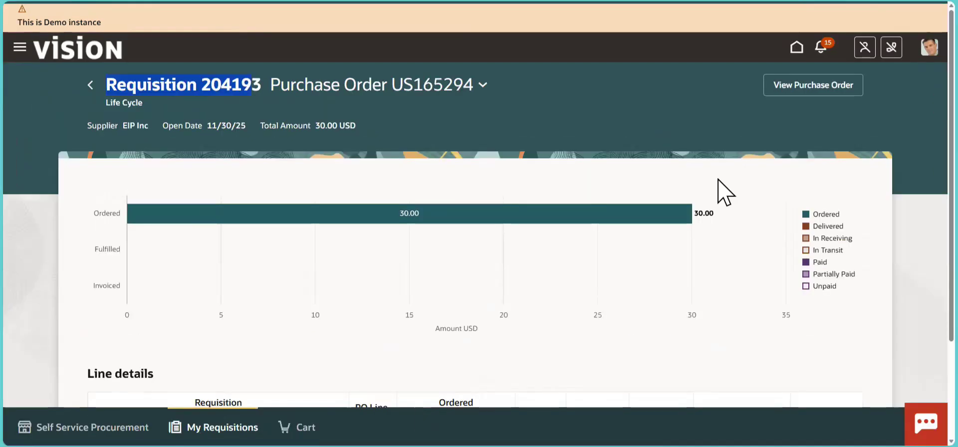
left_click(796, 48)
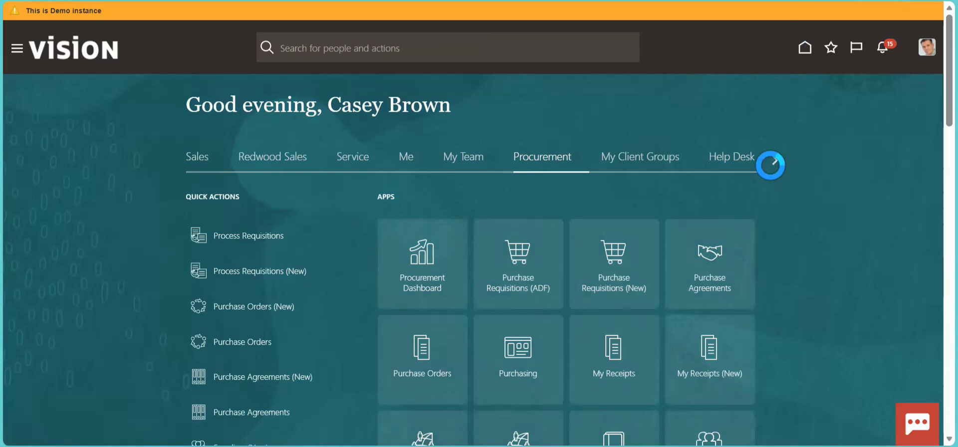
Open Receive Goods from the Supply Chain Execution apps, using Seattle as the organization
left_click(775, 160)
left_click(774, 160)
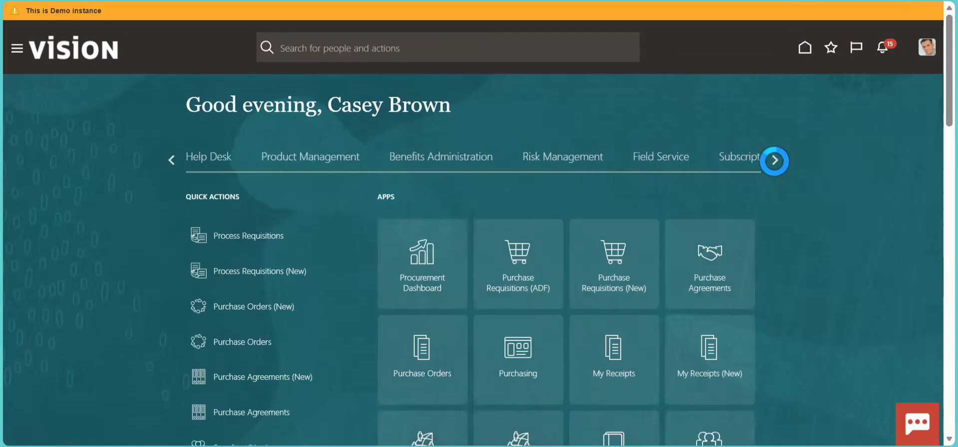
left_click(775, 160)
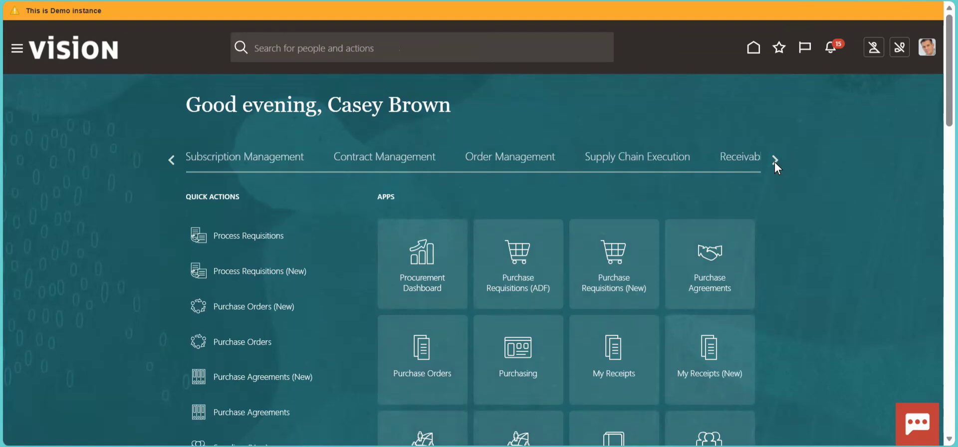
left_click(663, 167)
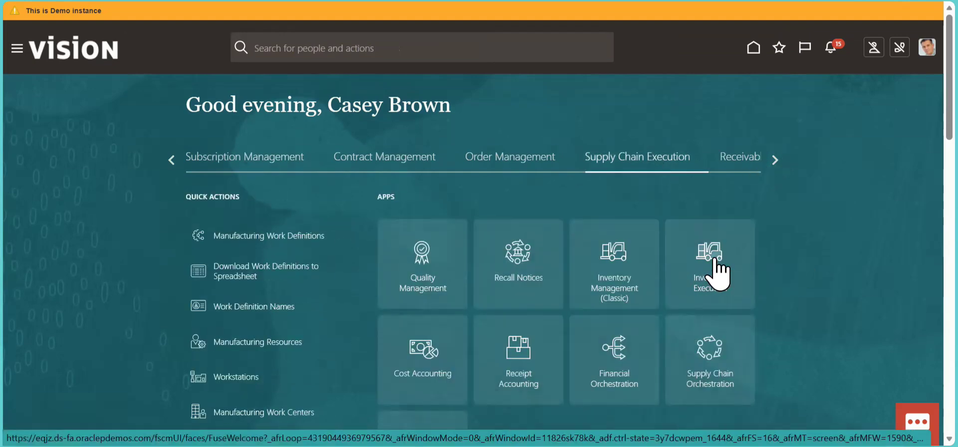
left_click(678, 294)
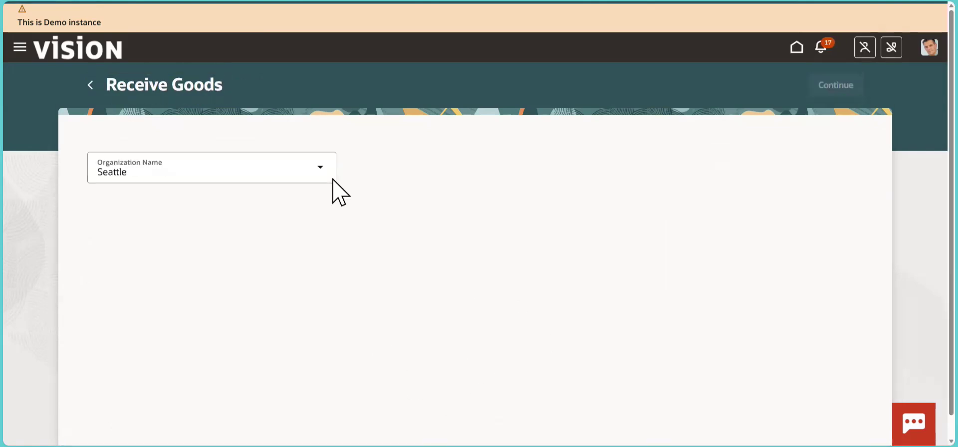
left_click(851, 90)
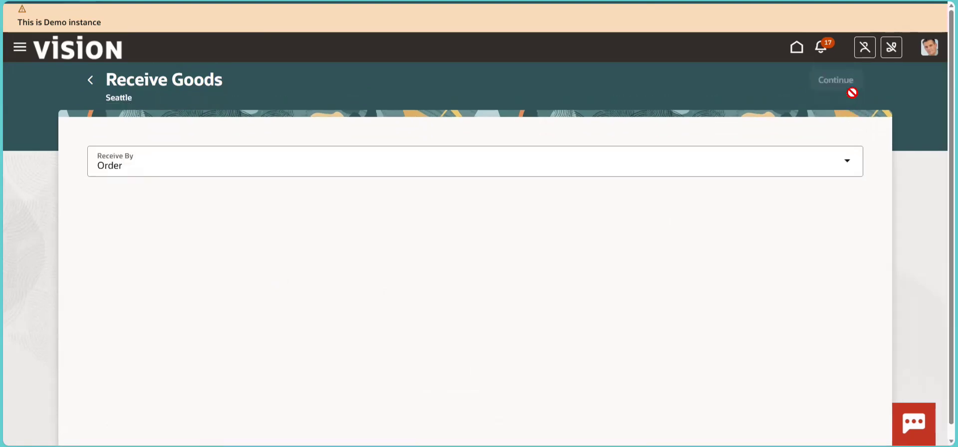
Look up the shipment to receive by order, entering the purchase order number
left_click(184, 237)
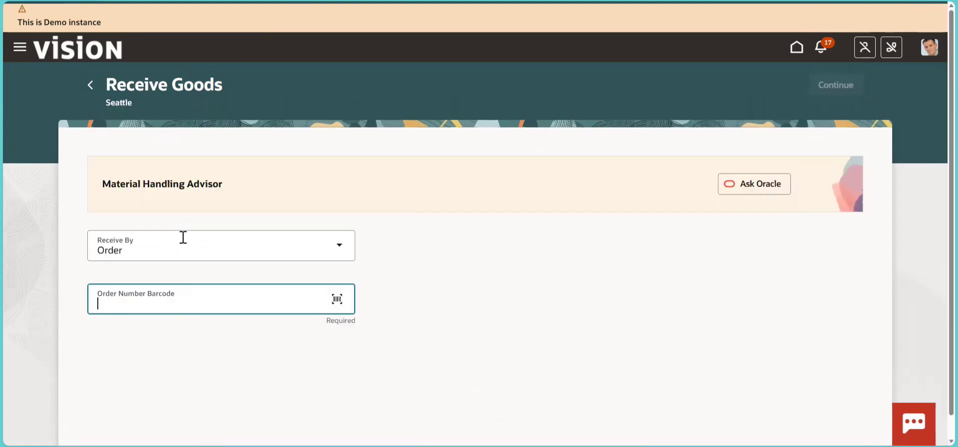
type("US165294")
key("Return")
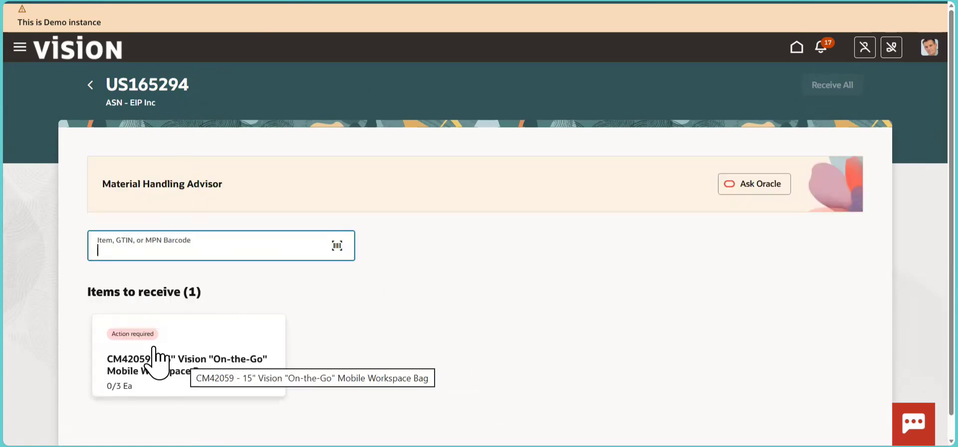
Open item CM42059 for receiving and enter a received quantity of 3 Ea
left_click(188, 365)
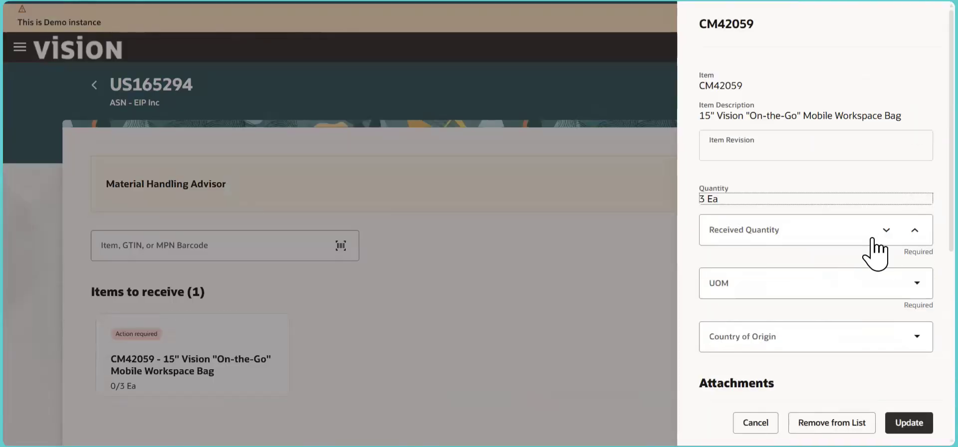
left_click(758, 238)
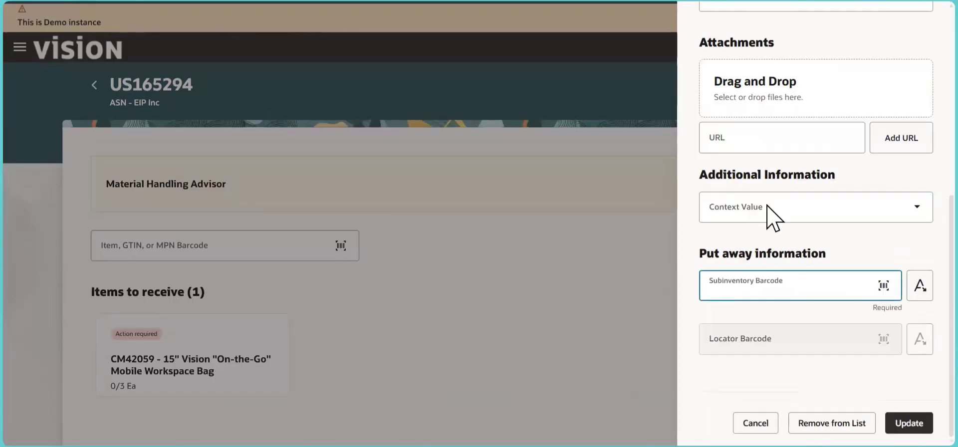
scroll(918, 250, "up", 5)
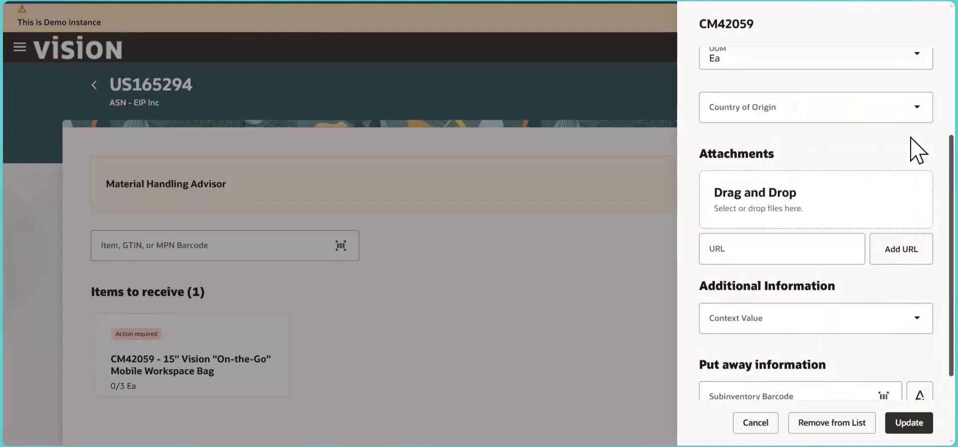
Set the CM42059 put-away subinventory to Stores by picking it from the list, and update the item
scroll(918, 244, "down", 5)
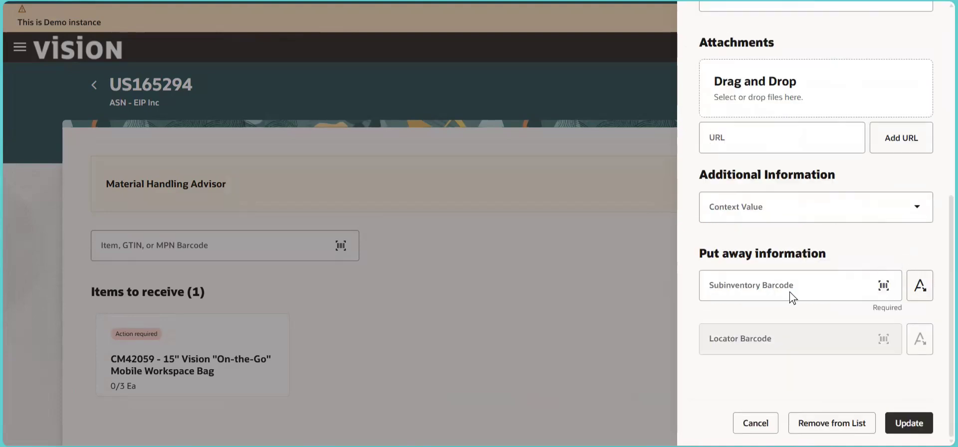
left_click(919, 285)
left_click(890, 286)
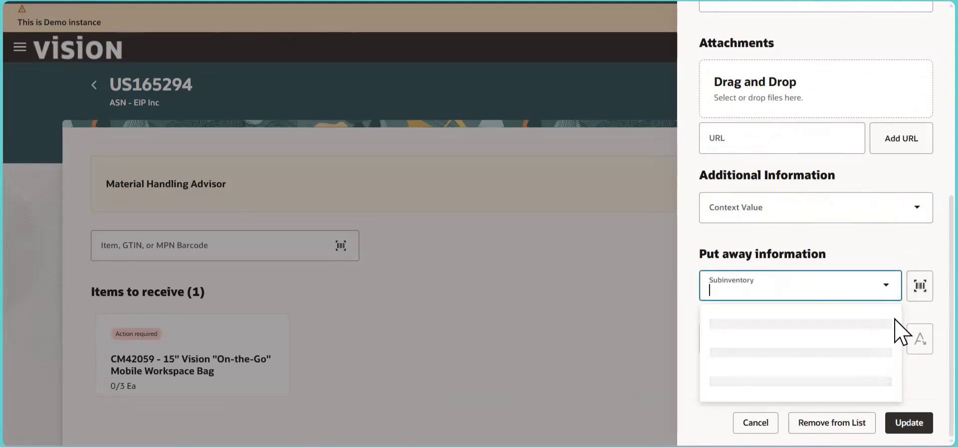
left_click_drag(899, 125, 892, 240)
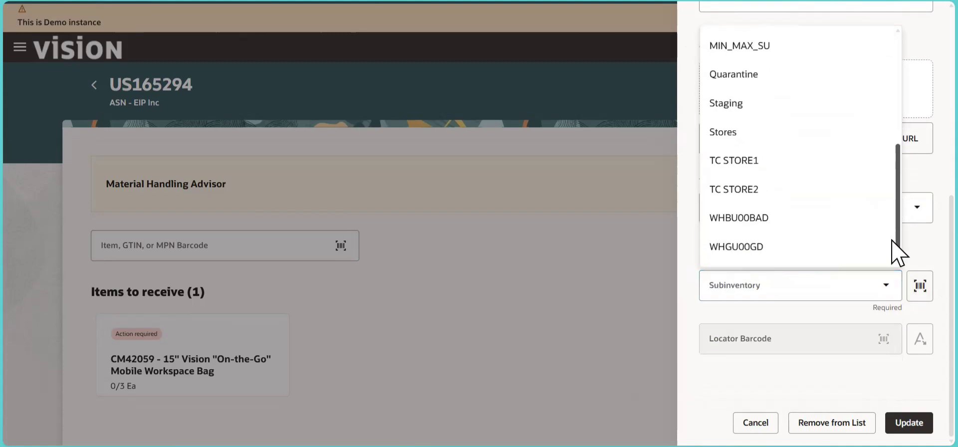
left_click(733, 132)
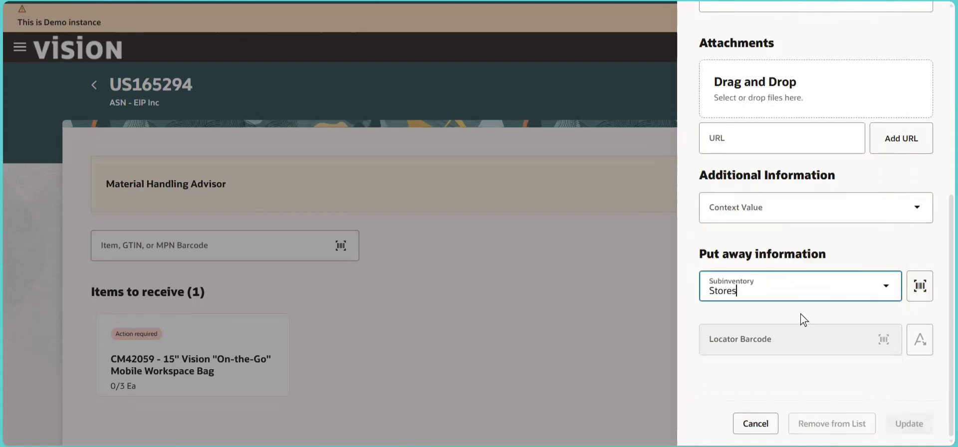
left_click(904, 425)
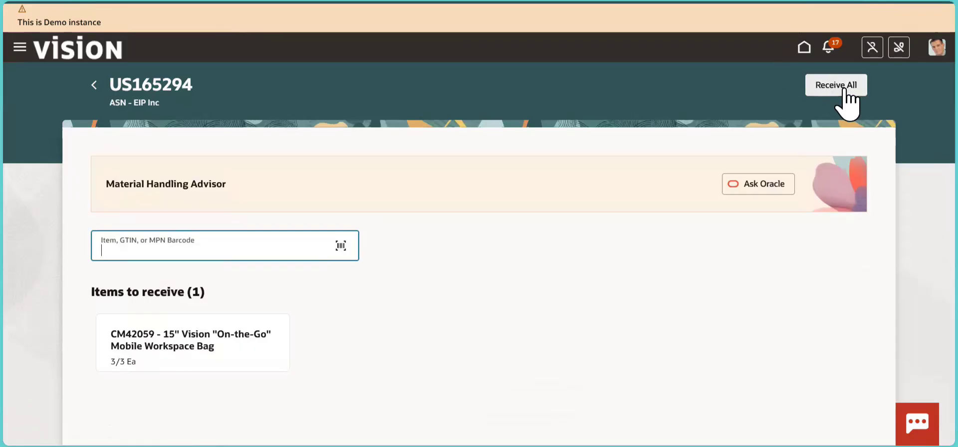
Receive all items on the ASN, review the new Seattle receipt's details, and submit it
left_click(833, 90)
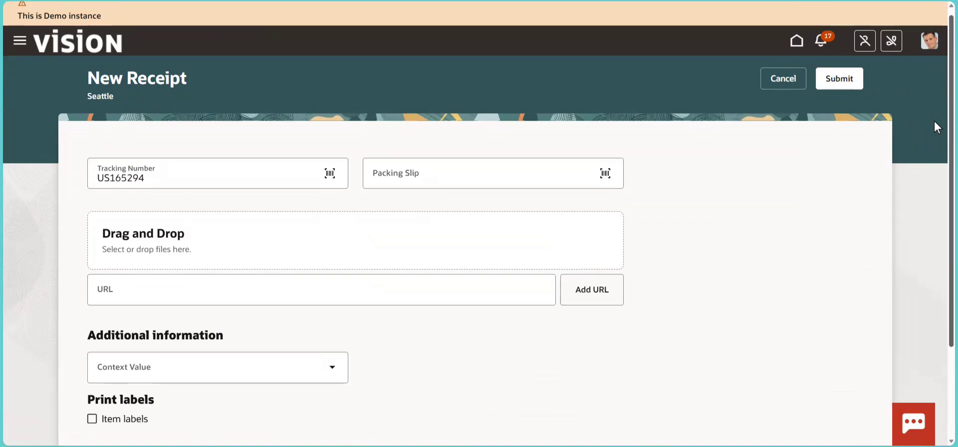
scroll(935, 215, "down", 3)
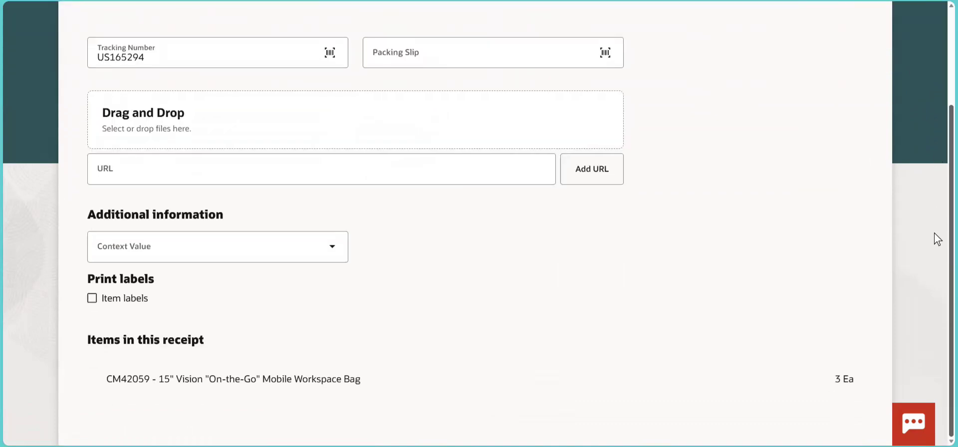
scroll(936, 149, "up", 3)
scroll(933, 189, "down", 3)
scroll(934, 185, "up", 3)
left_click(840, 88)
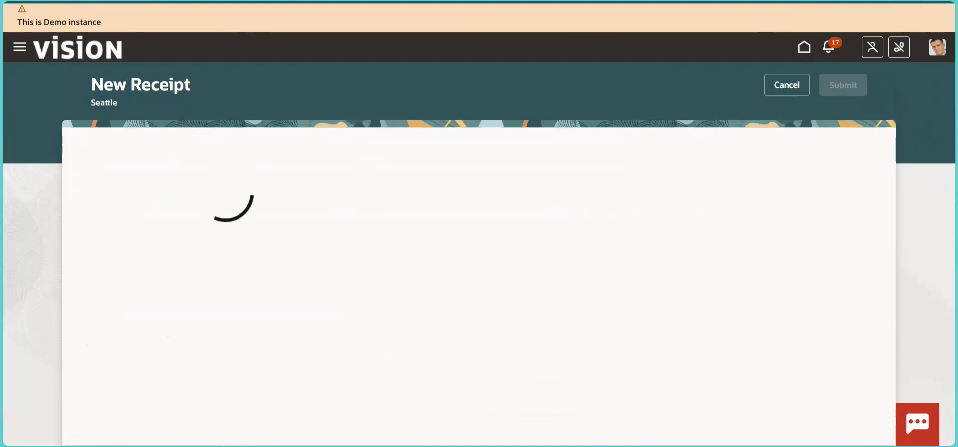
Switch to Notepad, record receipt number 52808 on a new line below the purchase order number, and return to Oracle Fusion
mouse_move(544, 444)
left_click(596, 392)
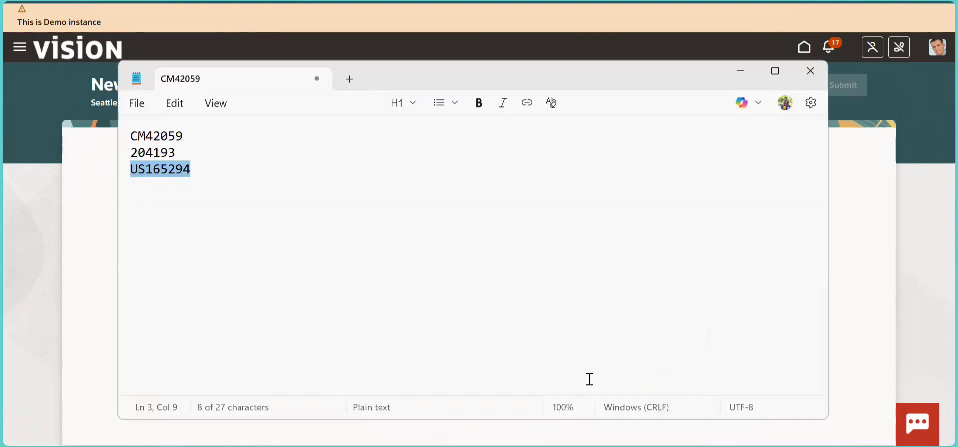
left_click_drag(517, 76, 754, 30)
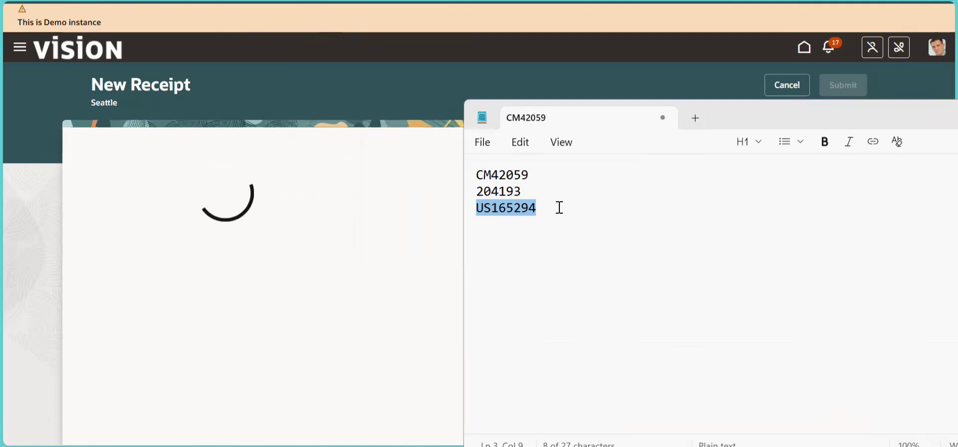
left_click(559, 208)
key("Return")
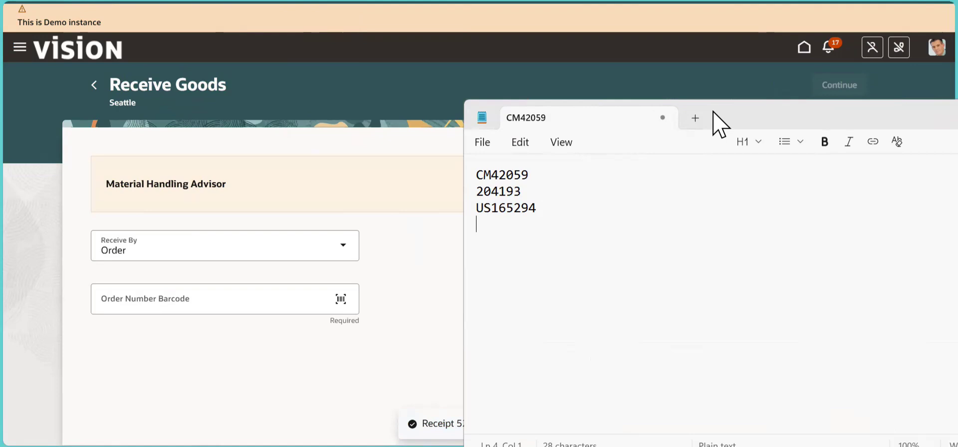
left_click_drag(713, 112, 641, 34)
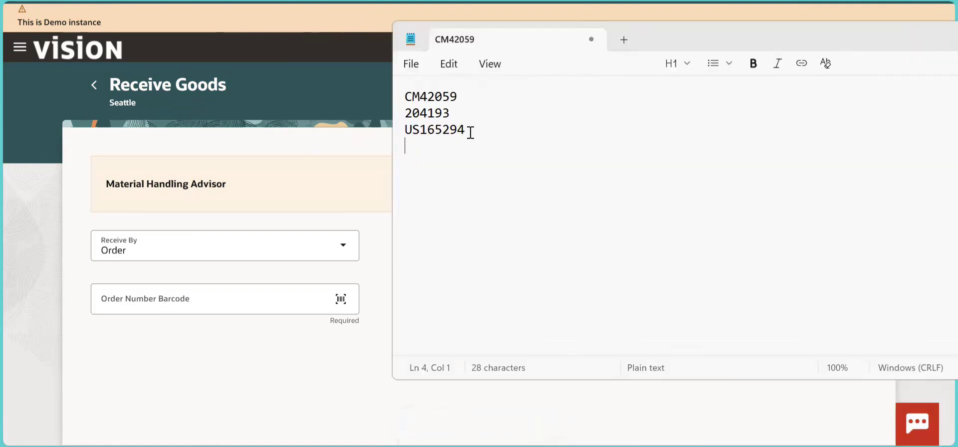
type("08")
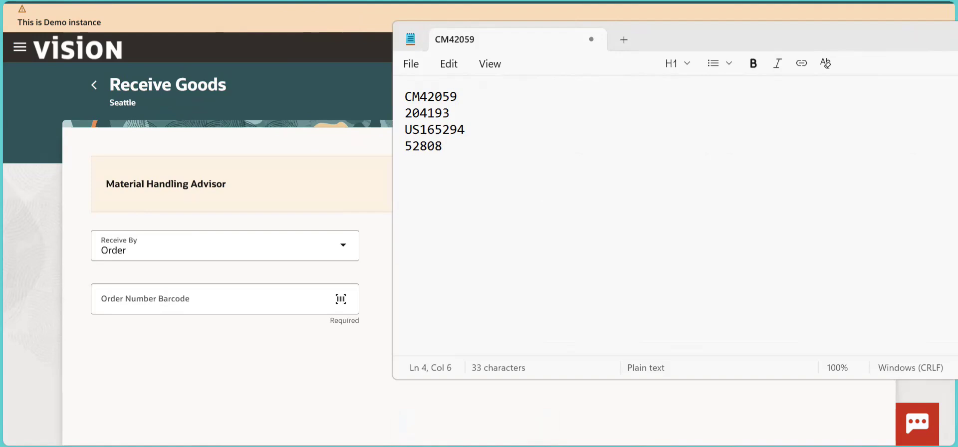
left_click(292, 114)
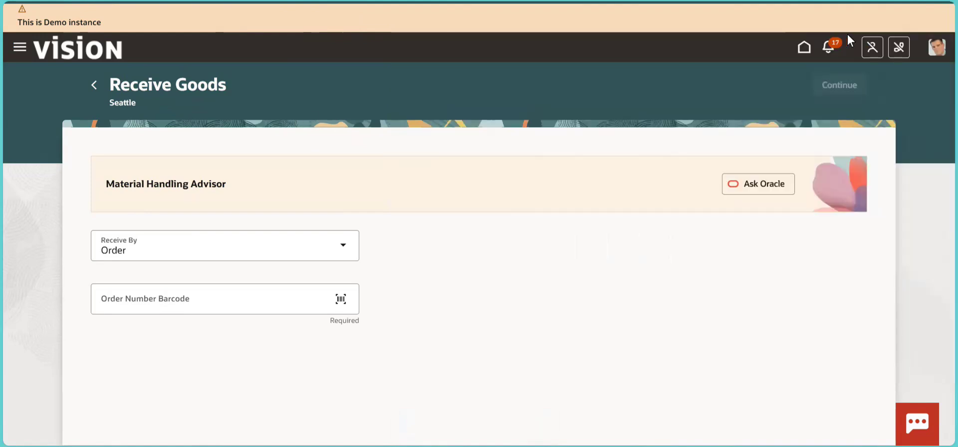
Return to the home page, open Purchase Requisitions (New) under Procurement, and show My Requisitions
left_click(803, 48)
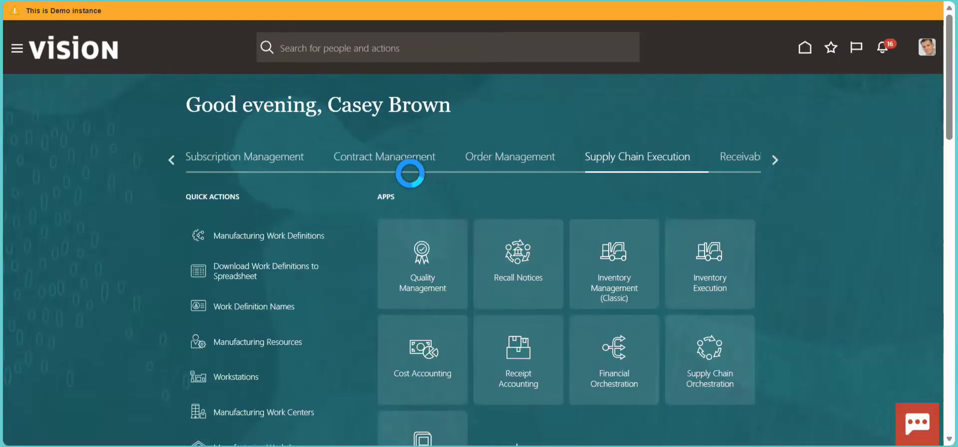
left_click(172, 159)
left_click(171, 159)
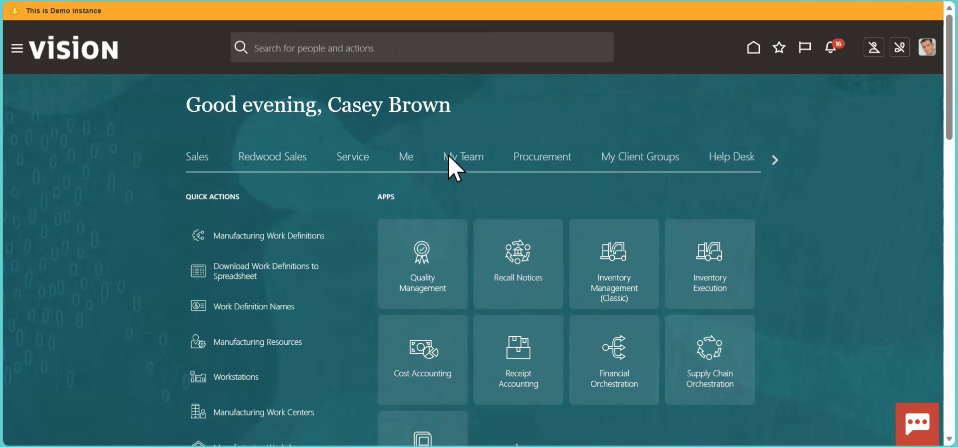
left_click(554, 161)
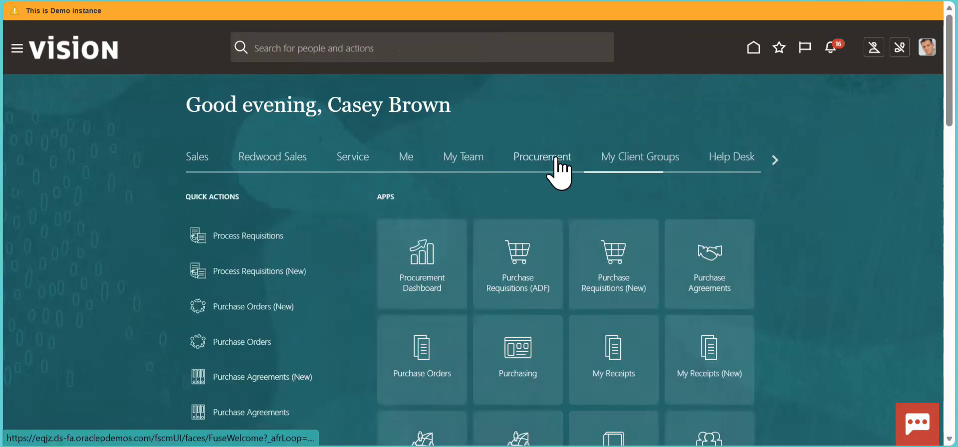
left_click(612, 252)
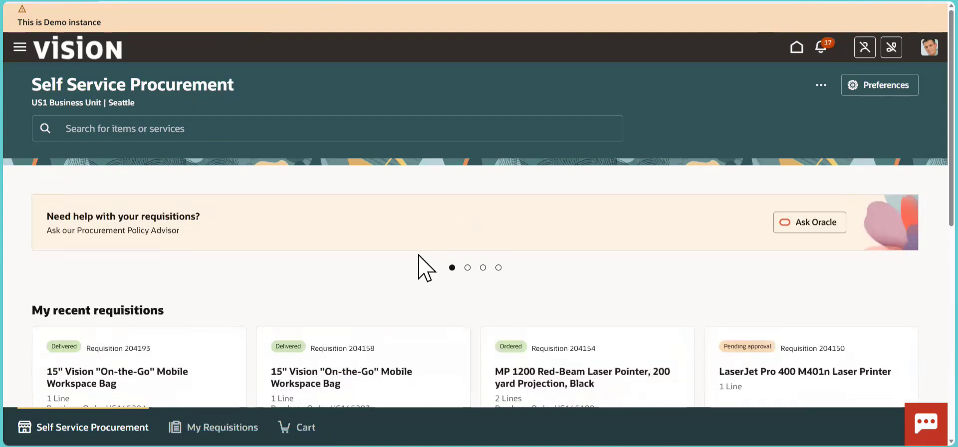
left_click(220, 432)
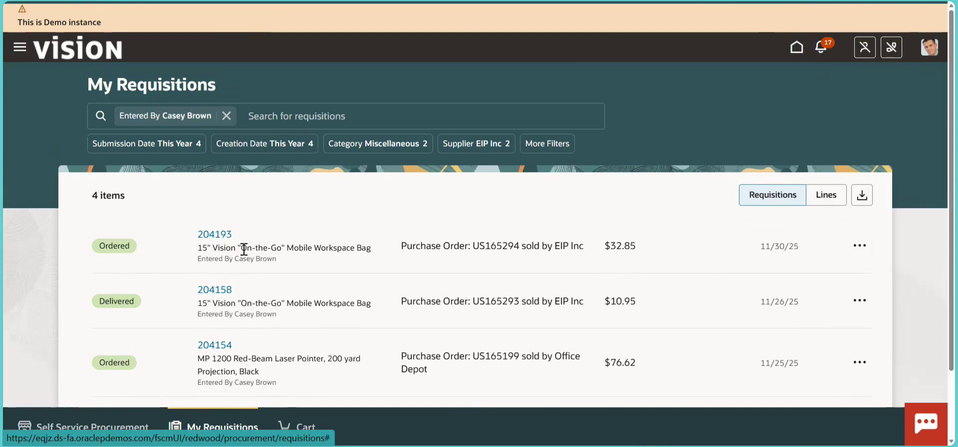
View the life cycle of the most recent Mobile Workspace Bag requisition and examine its ordered and fulfilled amounts, line details, receipts and shipments
left_click(858, 245)
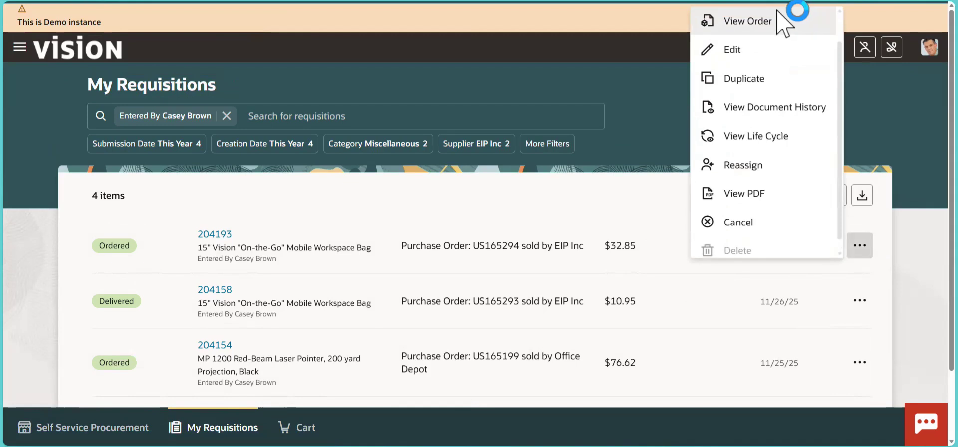
left_click(783, 131)
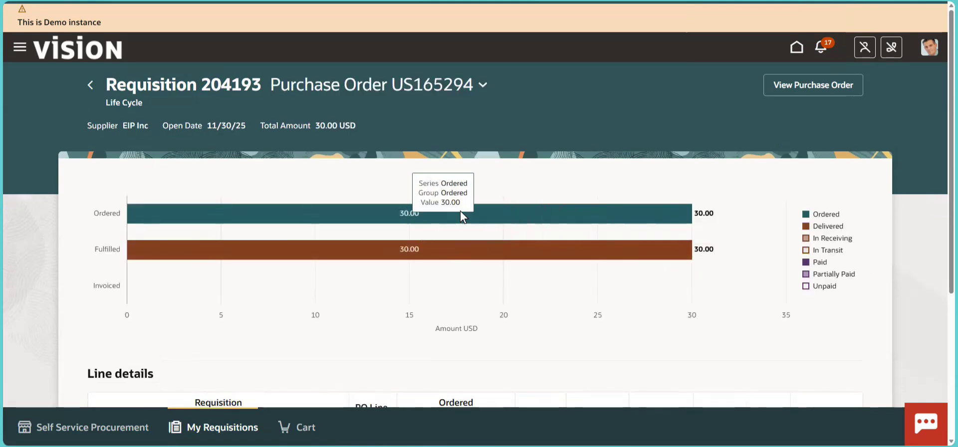
mouse_move(411, 217)
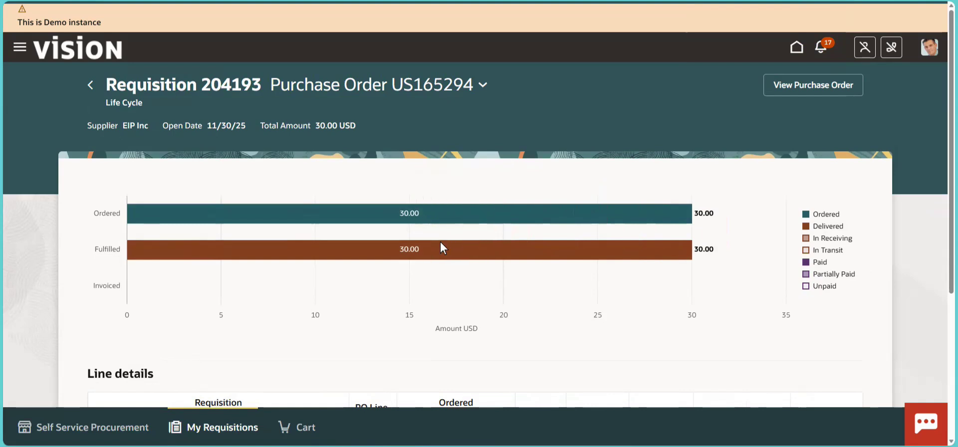
mouse_move(413, 254)
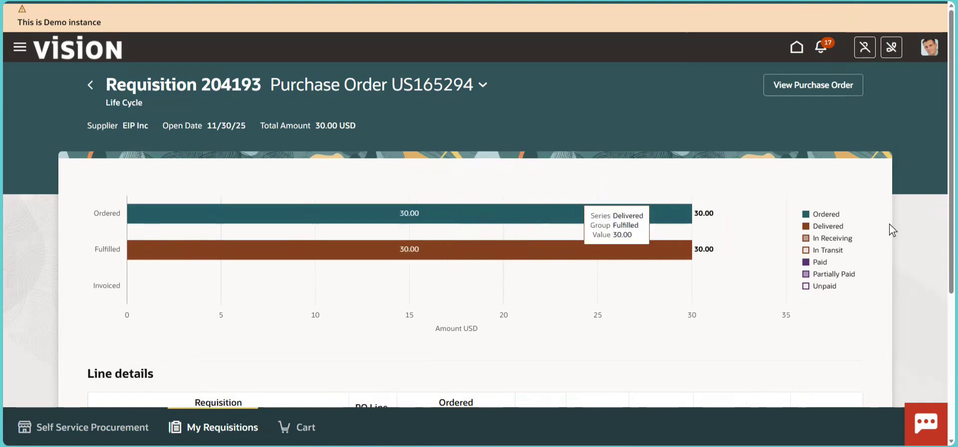
scroll(933, 122, "down", 5)
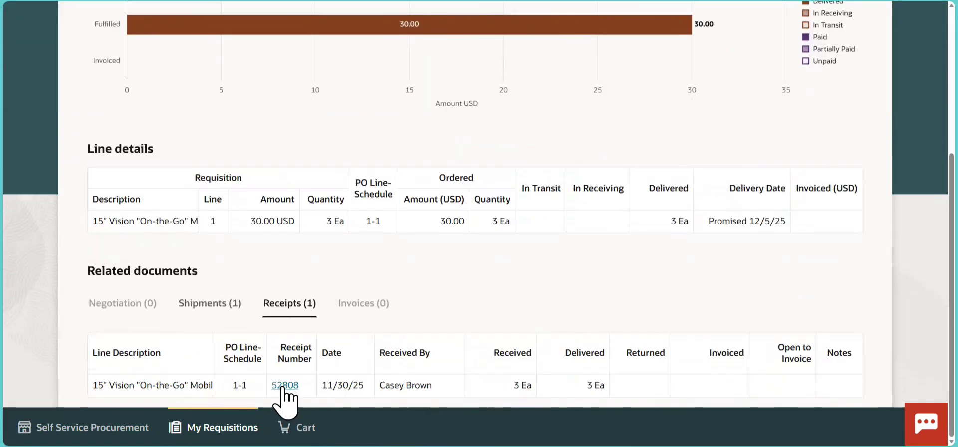
left_click(220, 305)
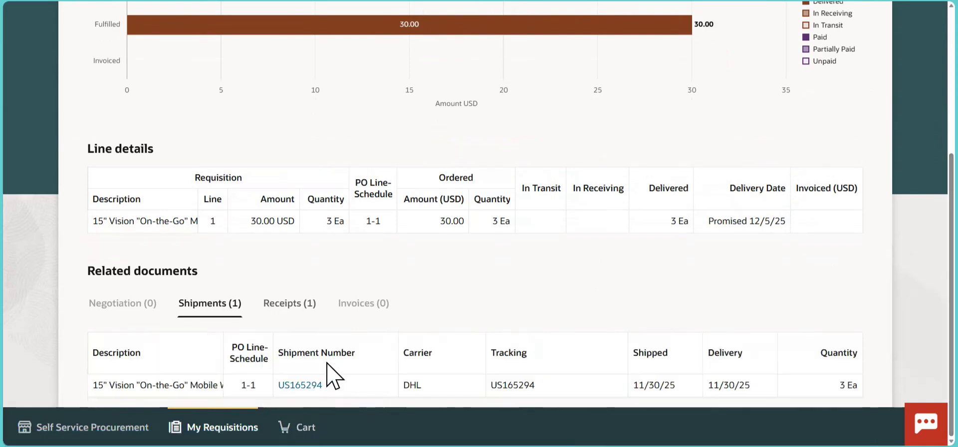
Show the requisition's related receipts, check the receipt number against the CM42059 notes in Notepad, and return to Oracle Fusion
left_click(292, 314)
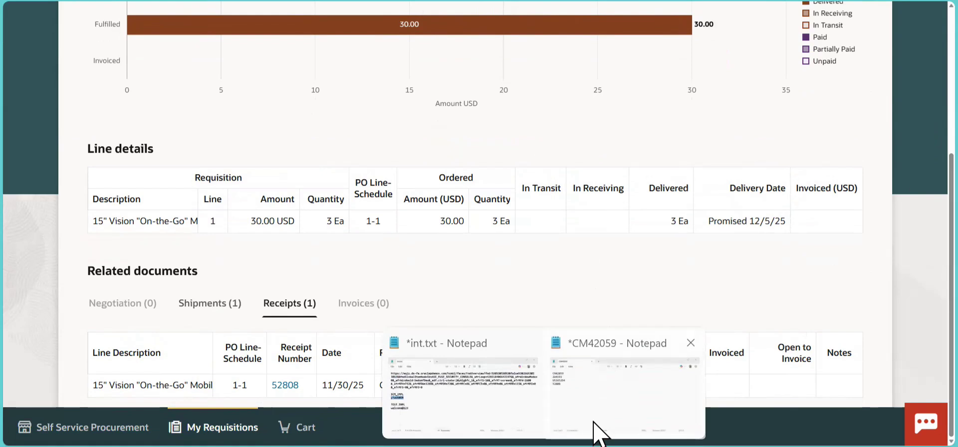
left_click(599, 427)
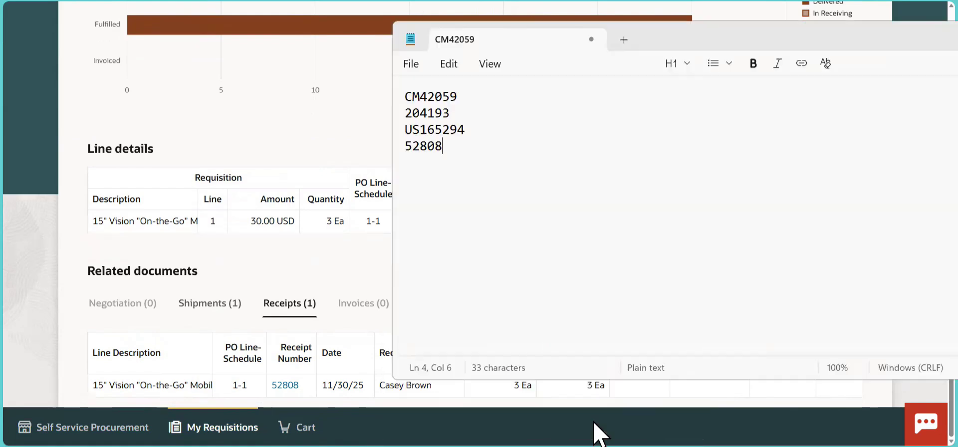
left_click(348, 279)
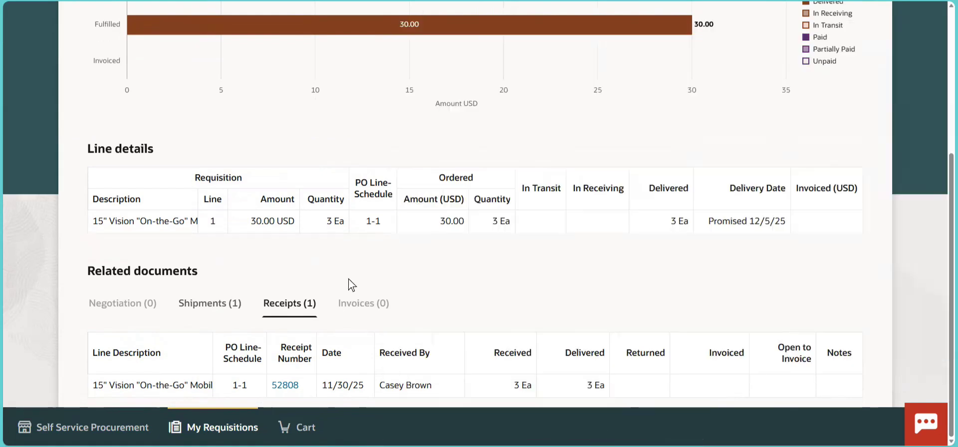
Open receipt 52808 from the related documents, examine its shipment details and lines, and go back to the My Requisitions list
left_click(285, 387)
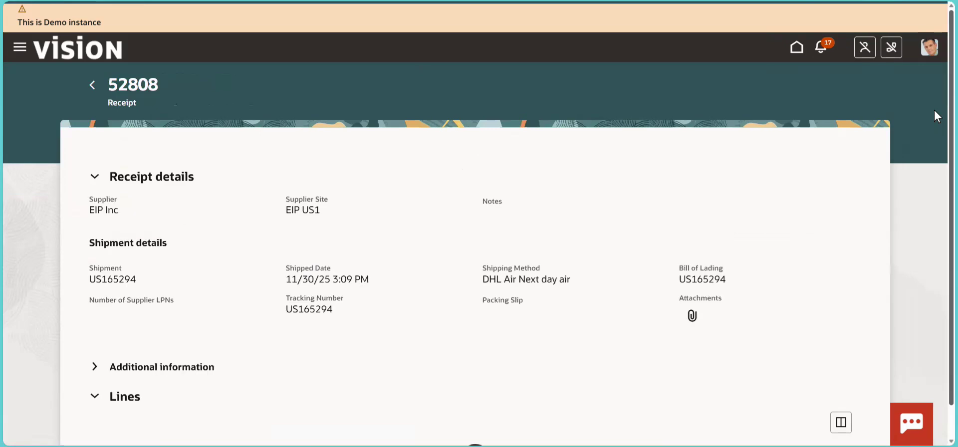
scroll(934, 142, "down", 2)
scroll(934, 208, "up", 2)
scroll(934, 137, "down", 1)
scroll(934, 260, "down", 1)
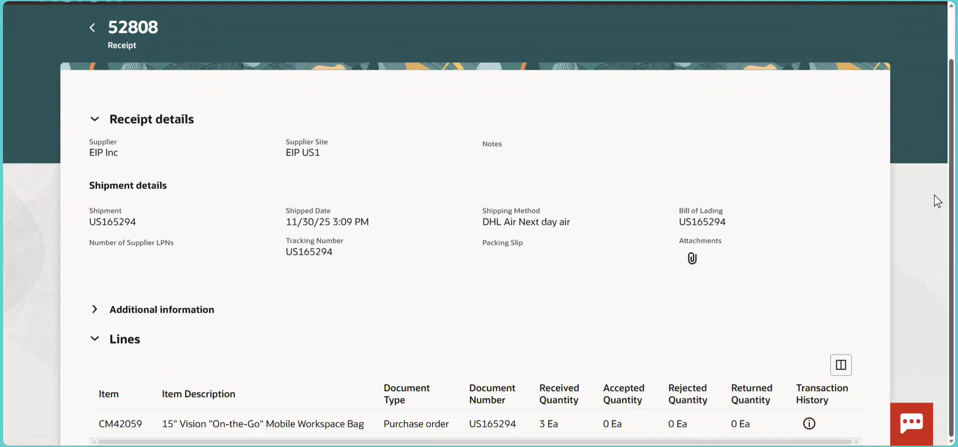
scroll(934, 124, "up", 2)
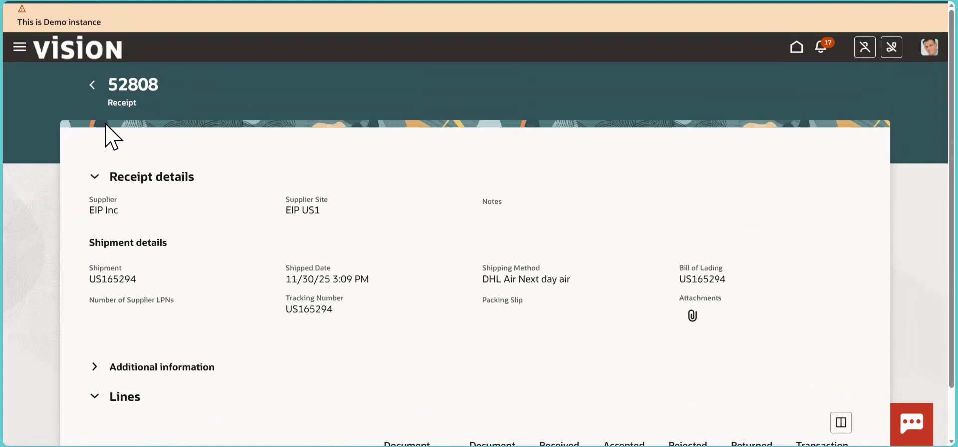
left_click(93, 85)
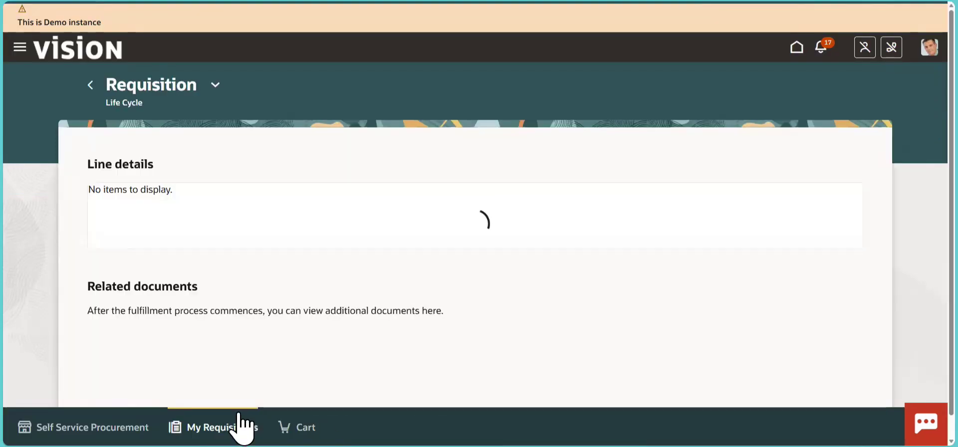
left_click(90, 84)
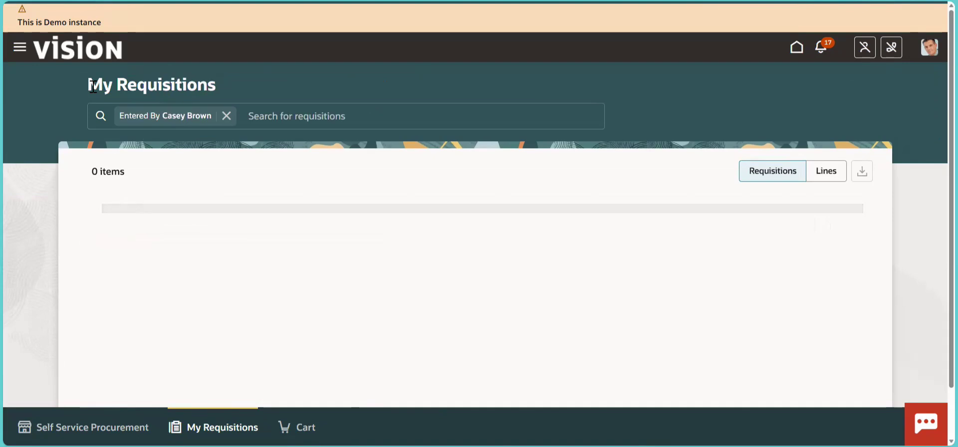